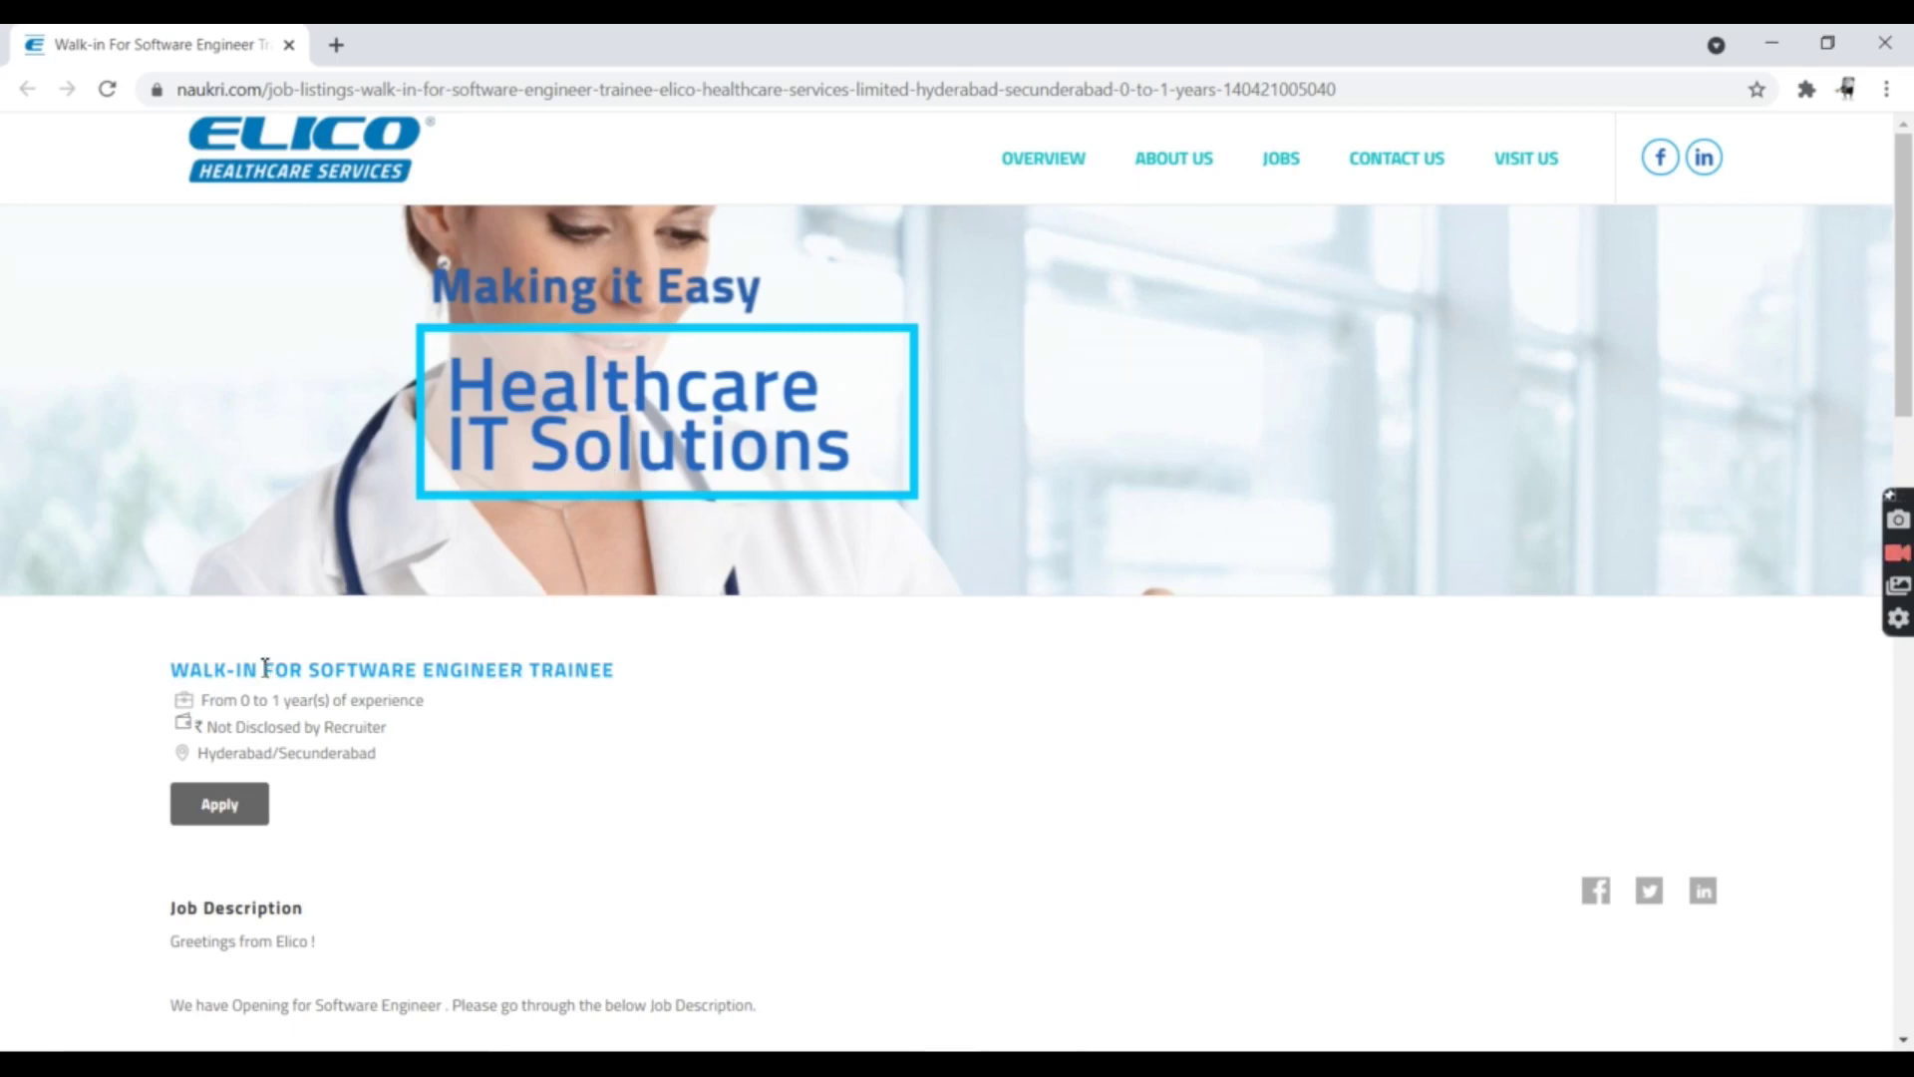
scroll(264, 669, "down", 1)
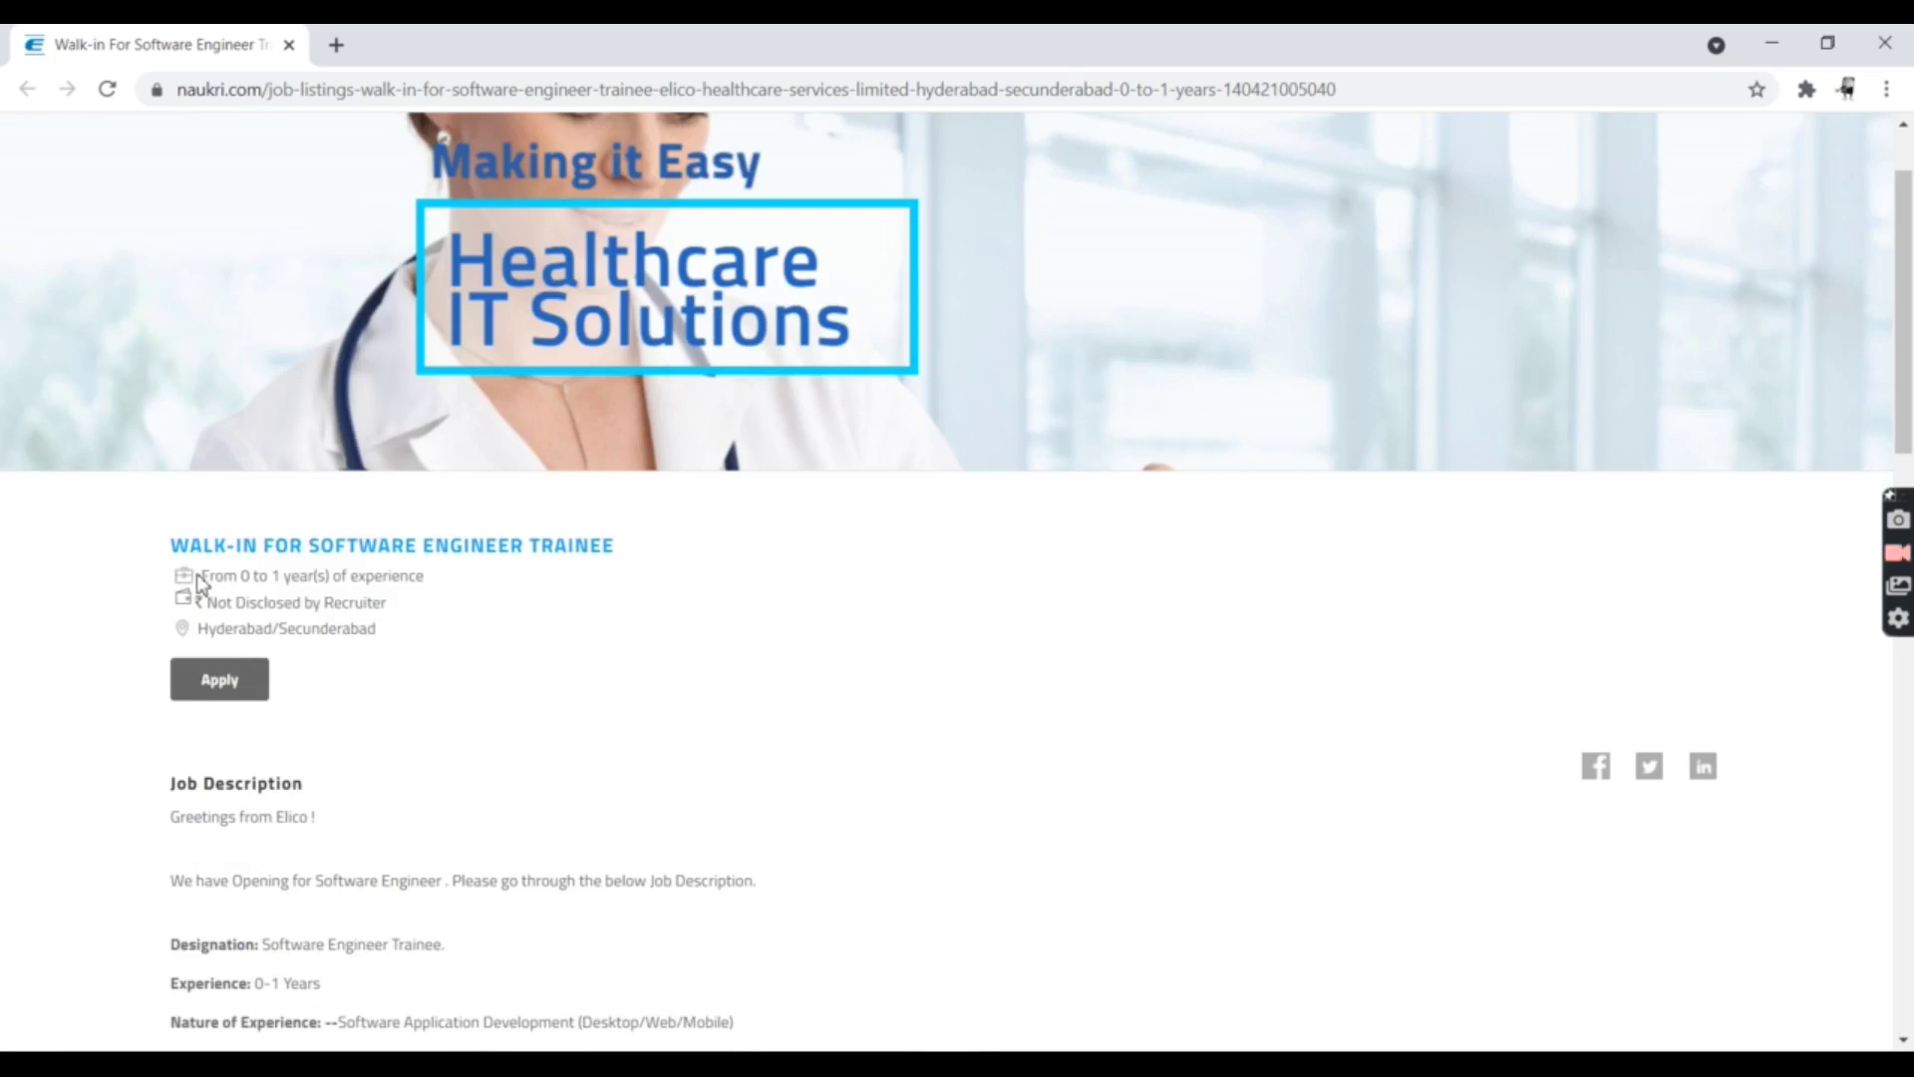
Highlight the listing's experience, 'Not Disclosed by Recruiter' salary and Software Engineer Trainee designation
left_click_drag(208, 576, 428, 598)
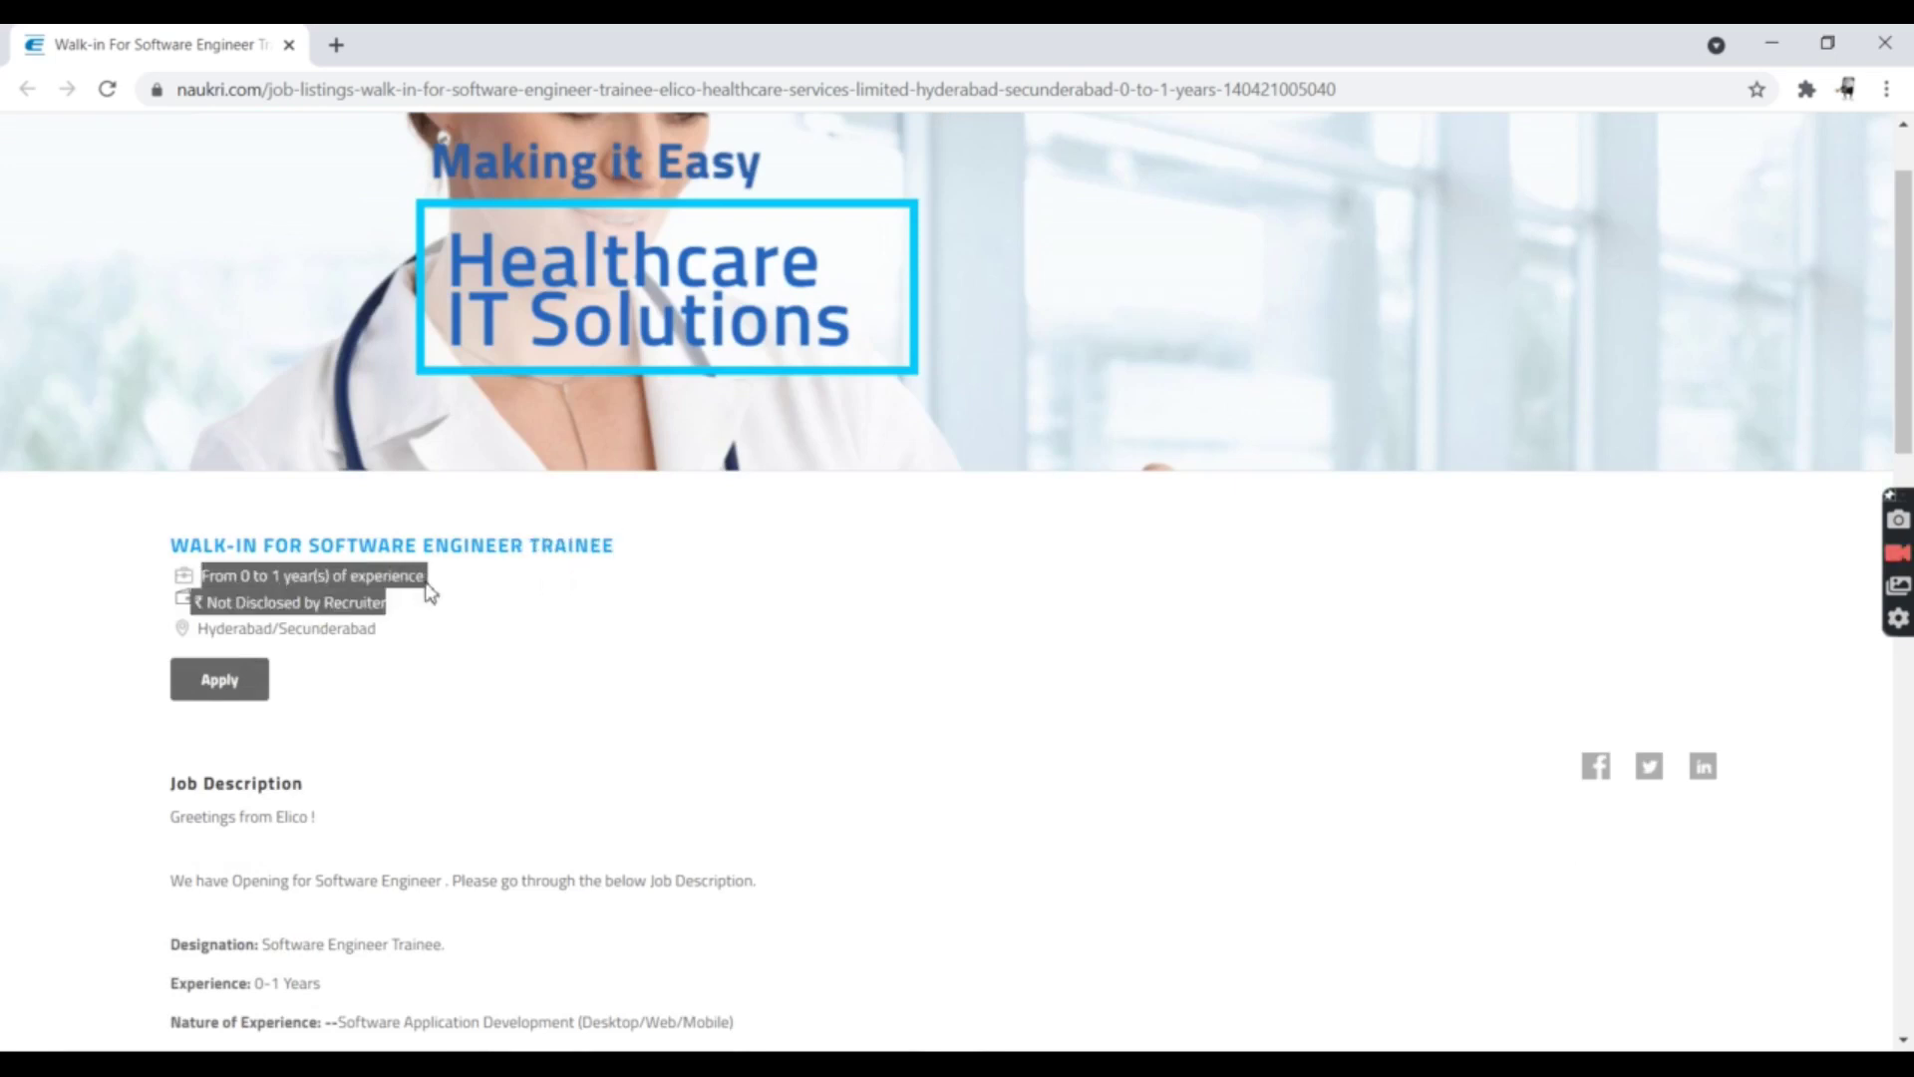
left_click(430, 628)
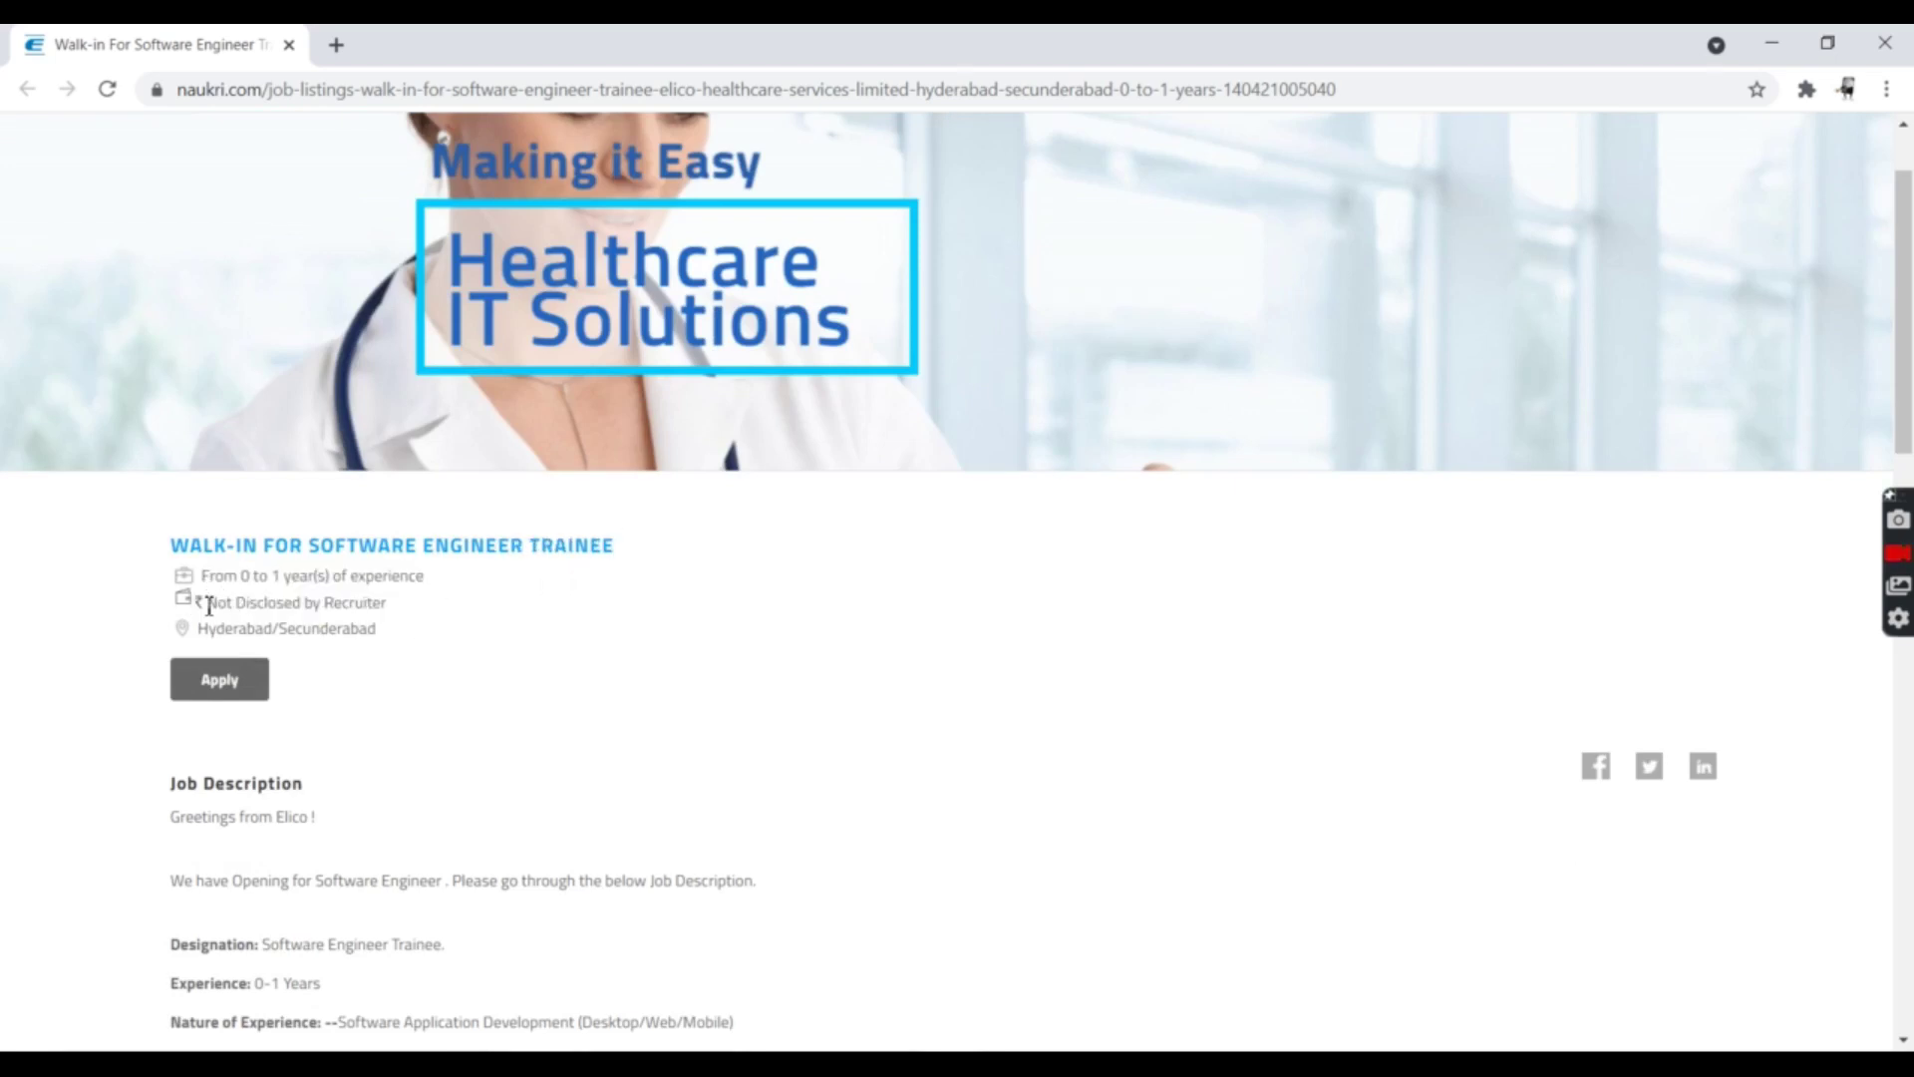
left_click_drag(208, 604, 433, 632)
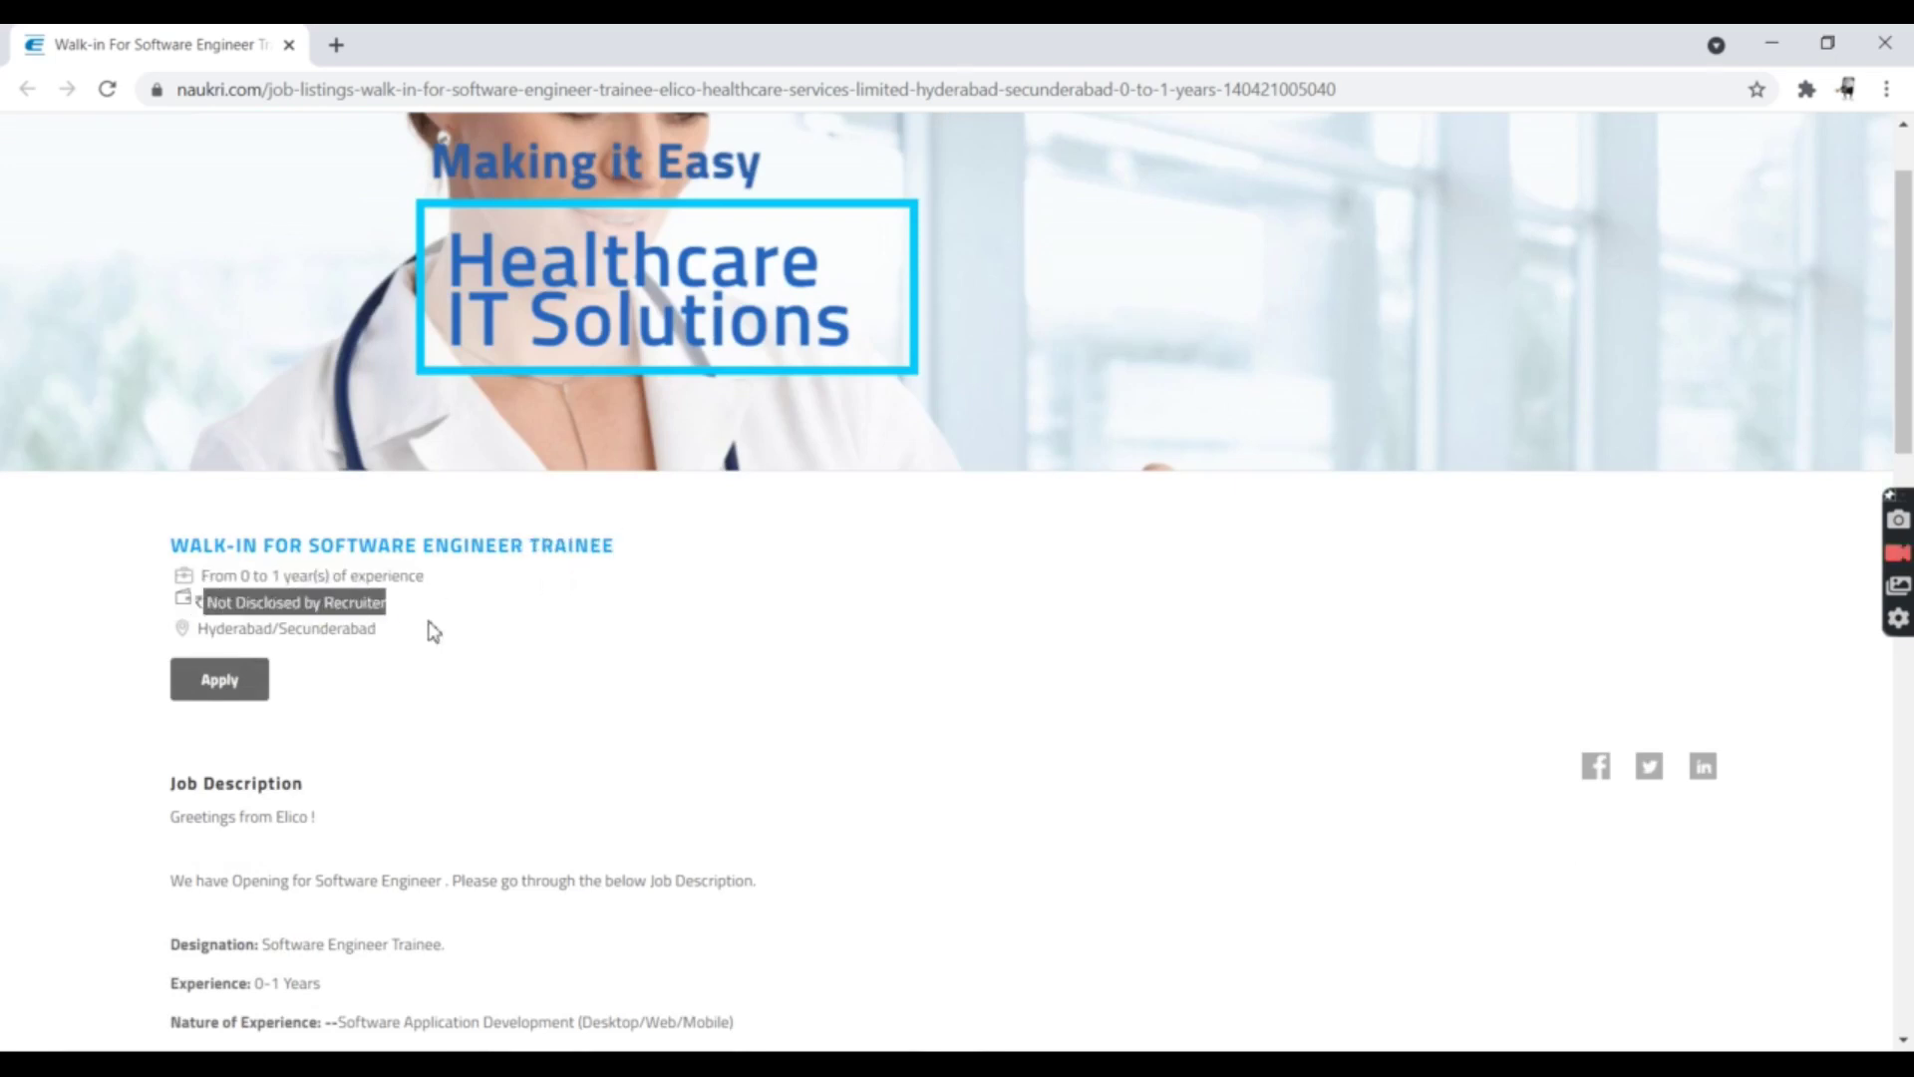
left_click(389, 691)
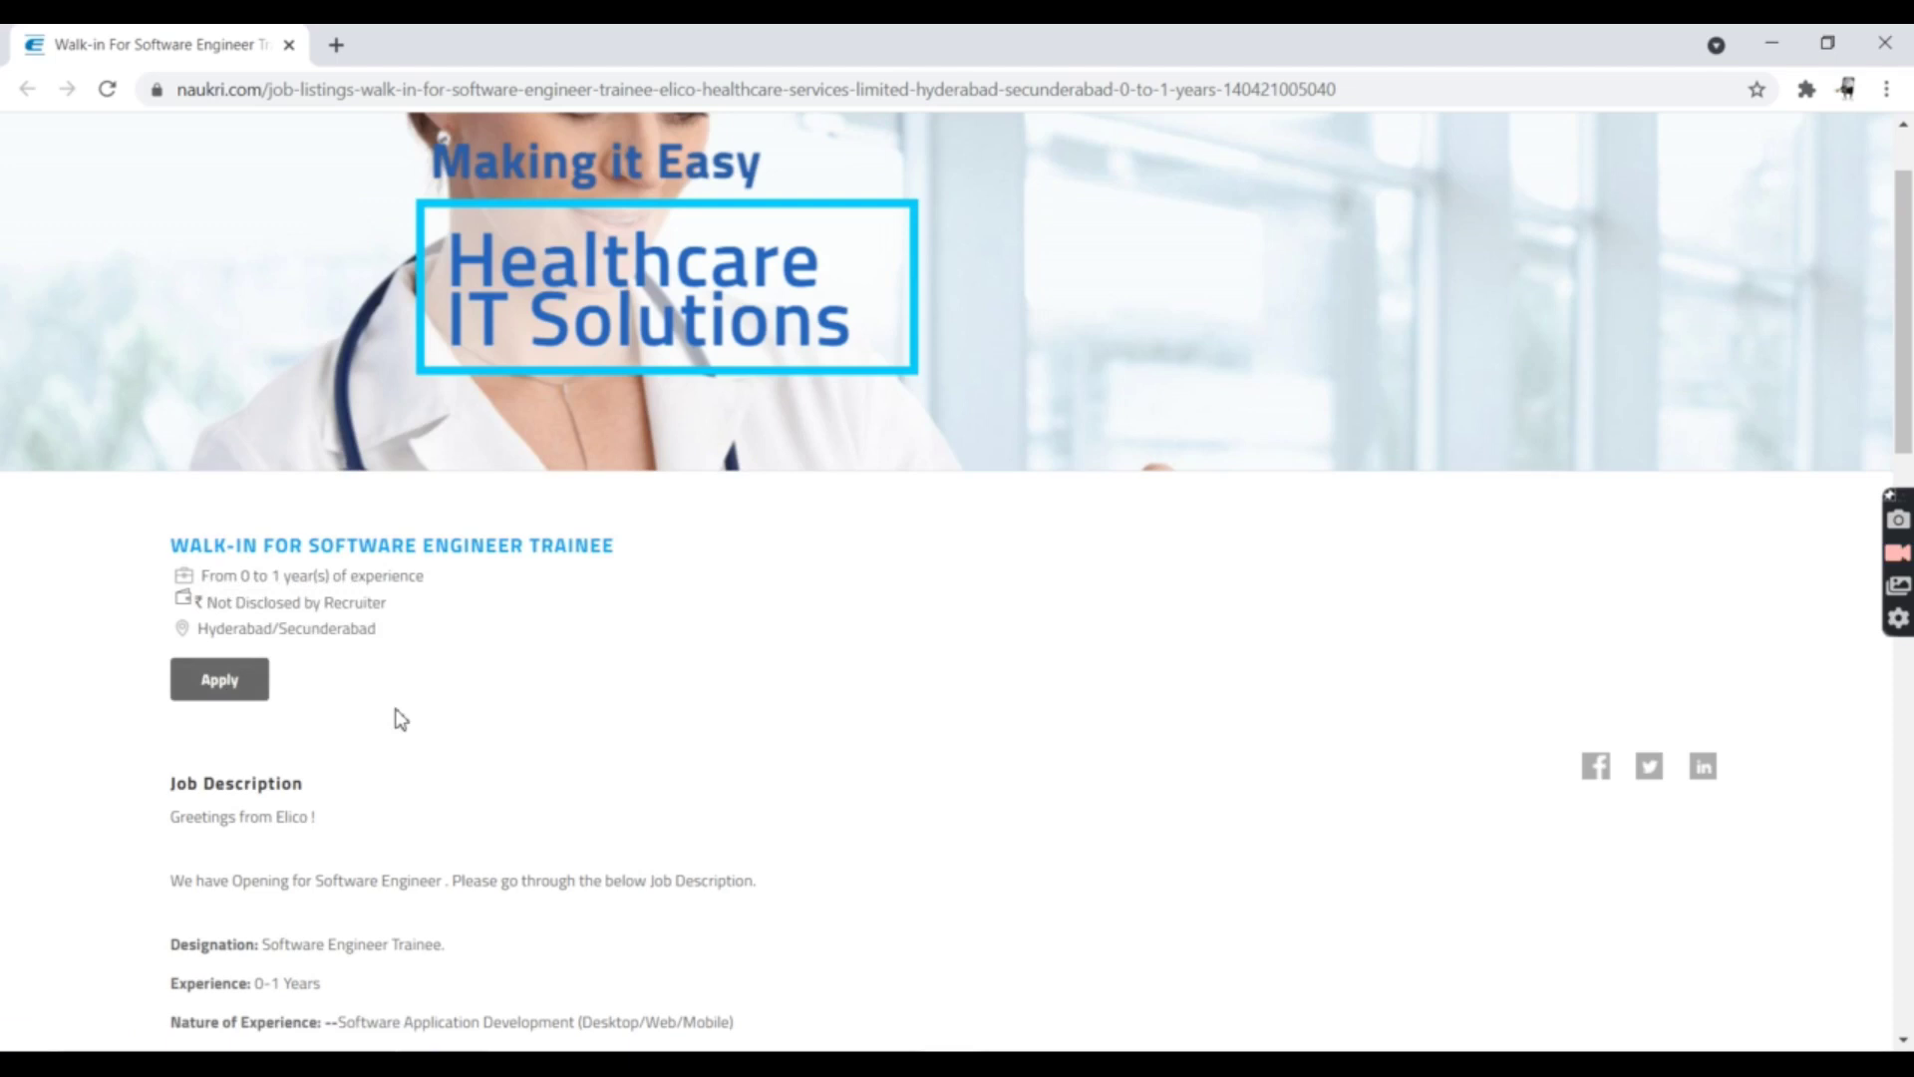
scroll(401, 719, "down", 2)
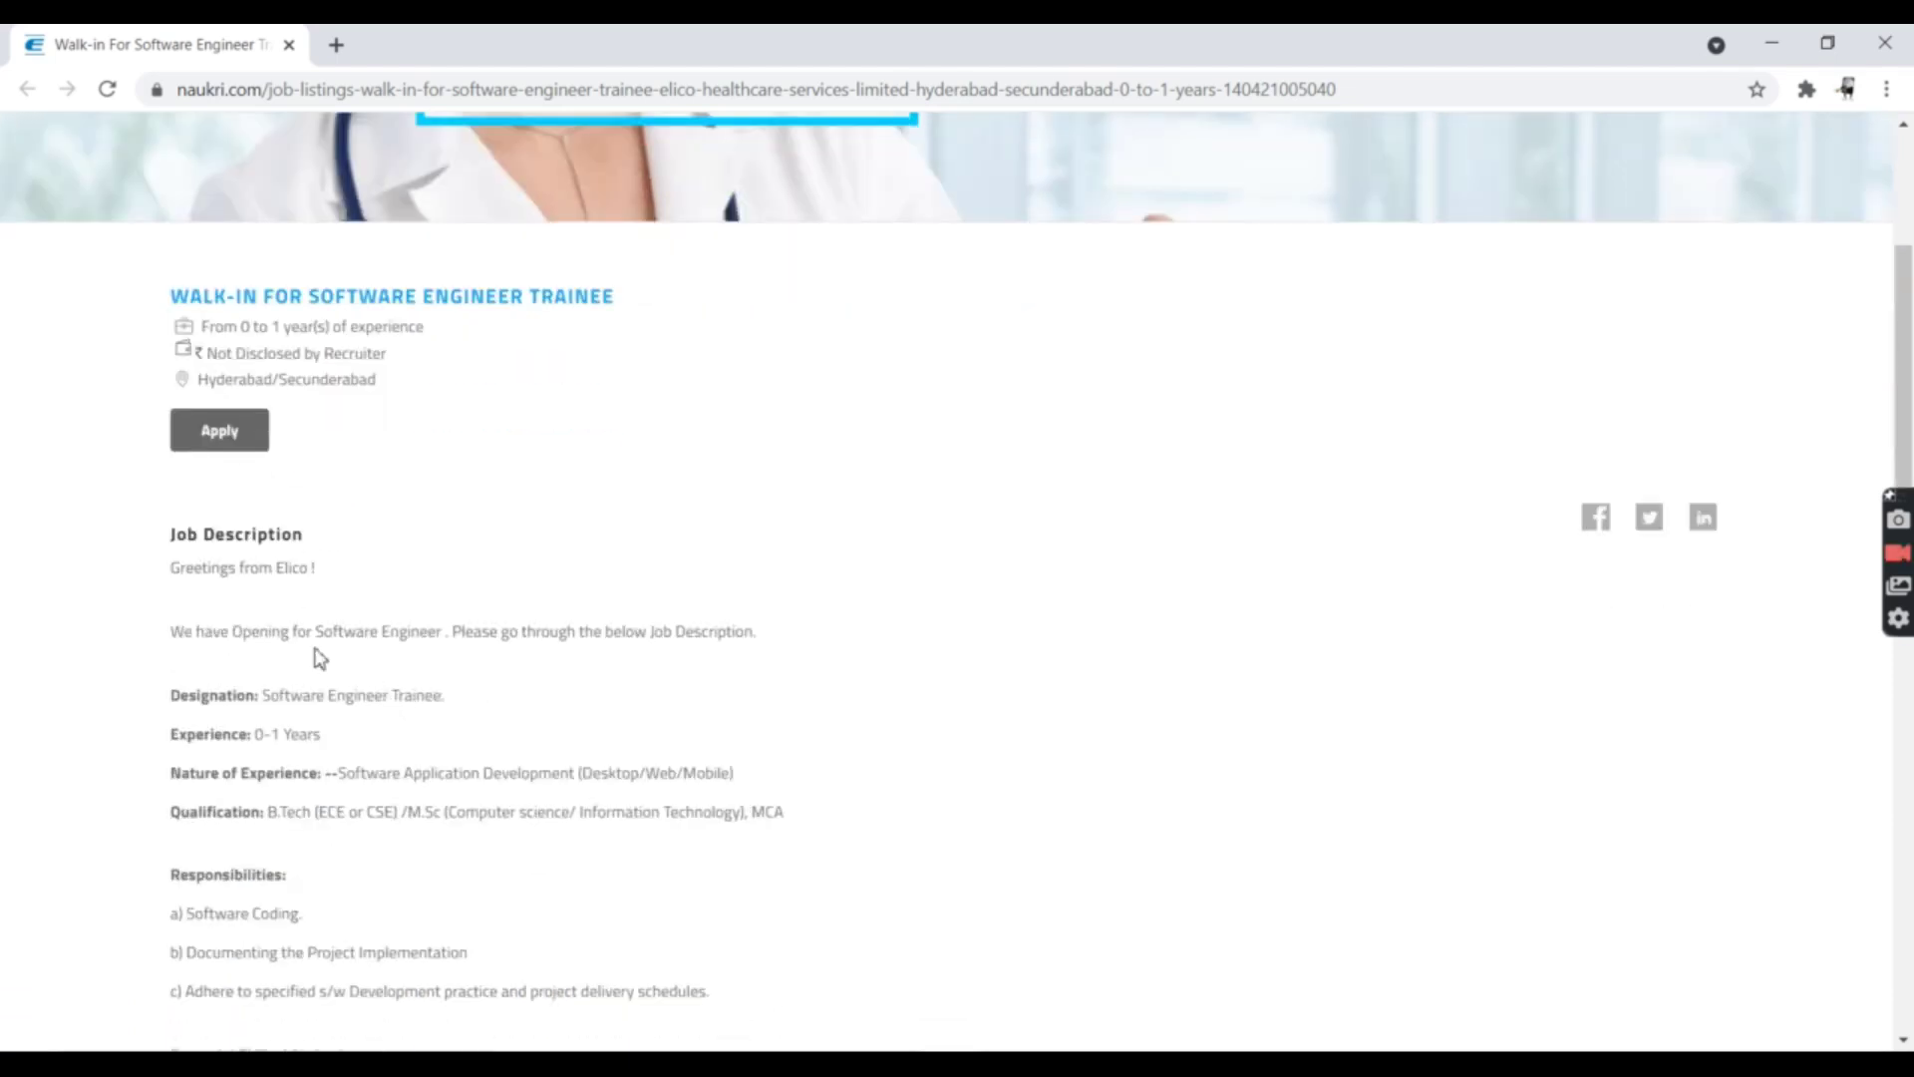
left_click_drag(265, 695, 482, 701)
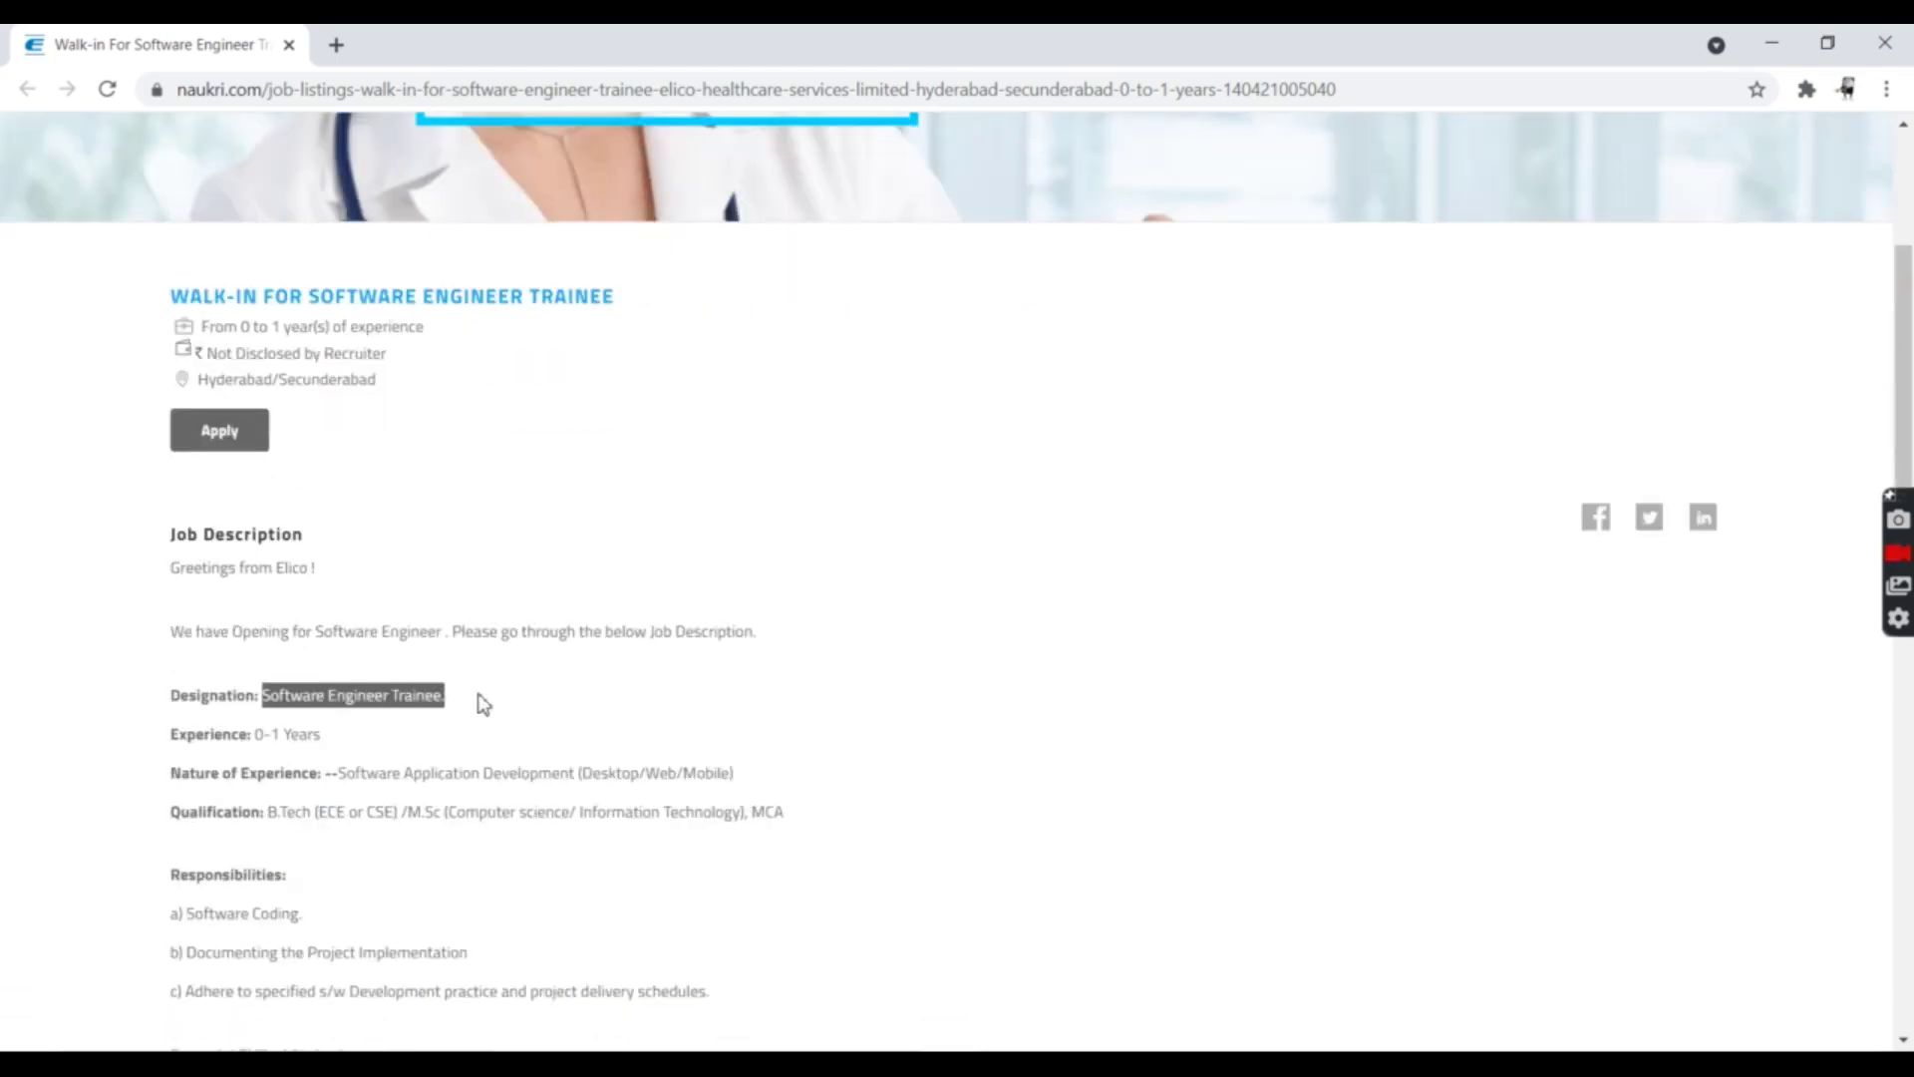
left_click(455, 730)
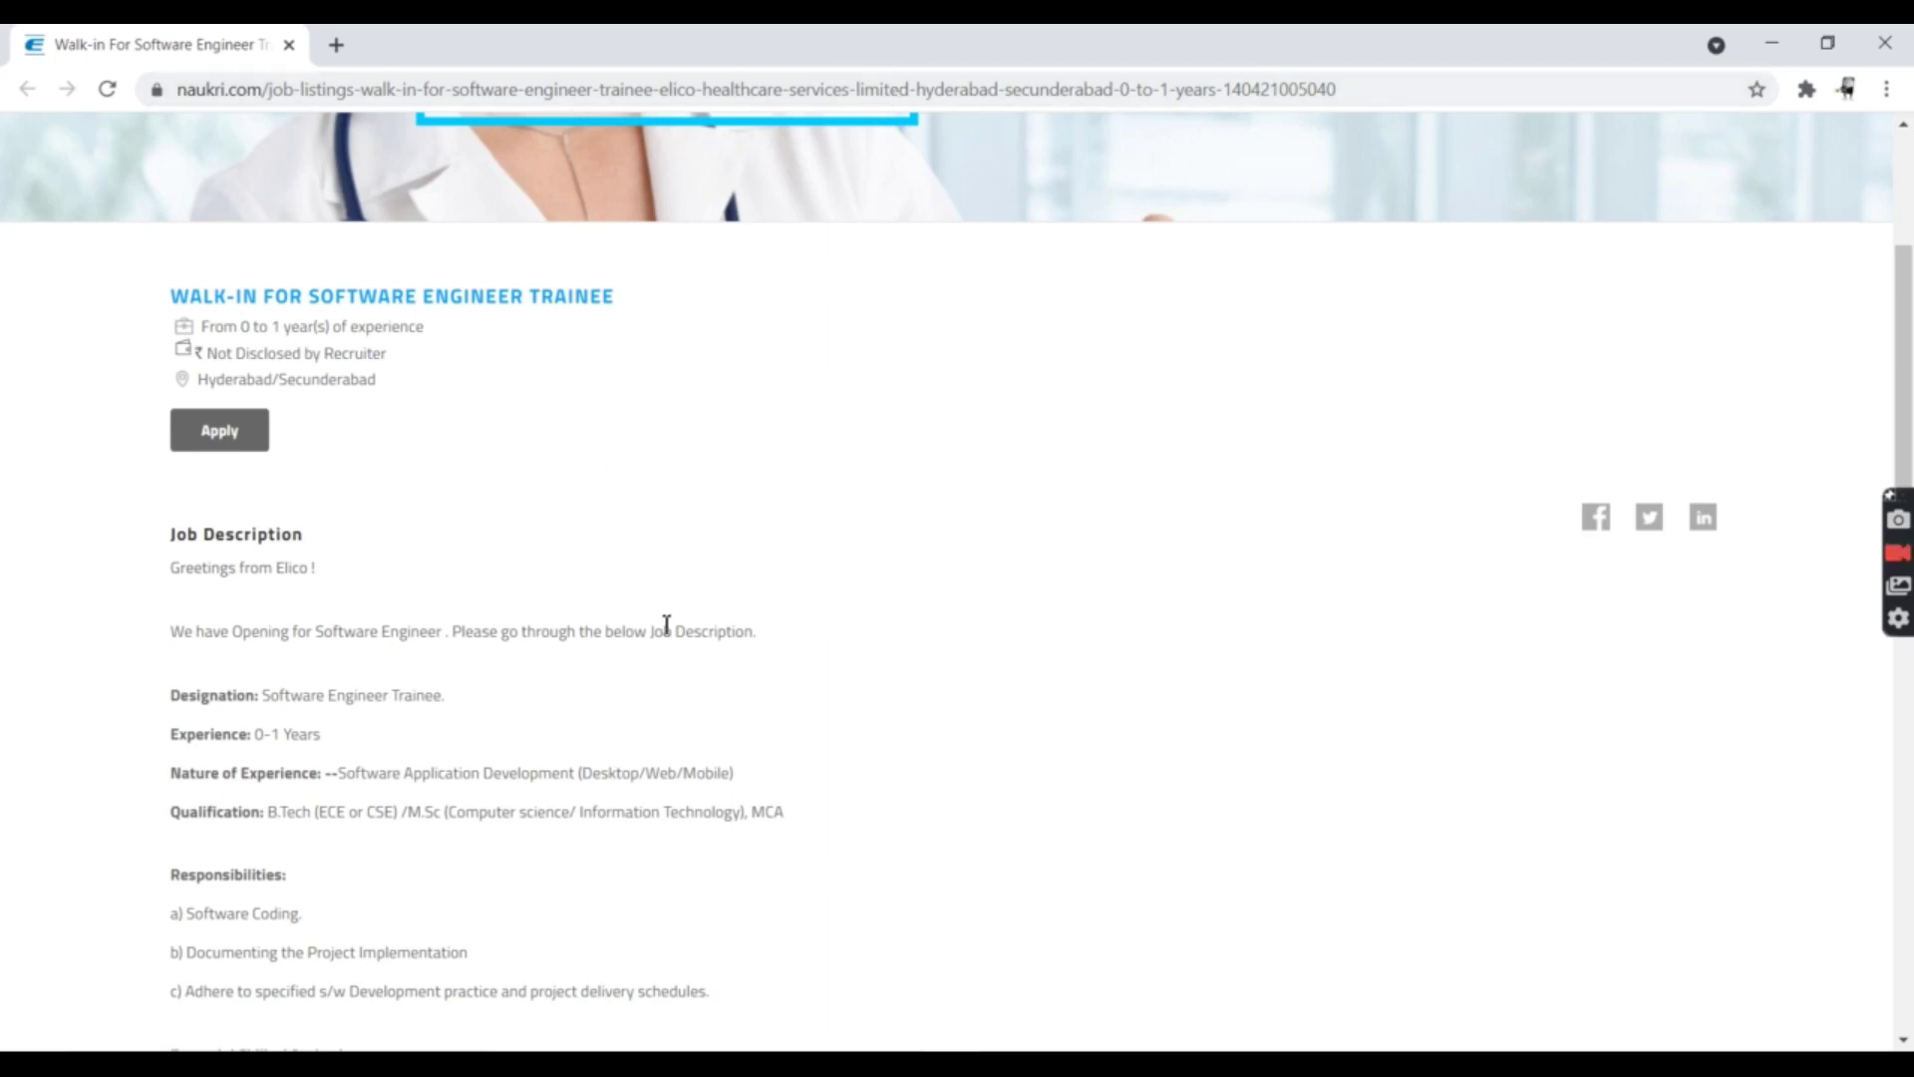
scroll(662, 621, "down", 1)
Highlight the 0-1 Years experience requirement, the nature of experience line and the Qualification line
left_click_drag(256, 609, 462, 620)
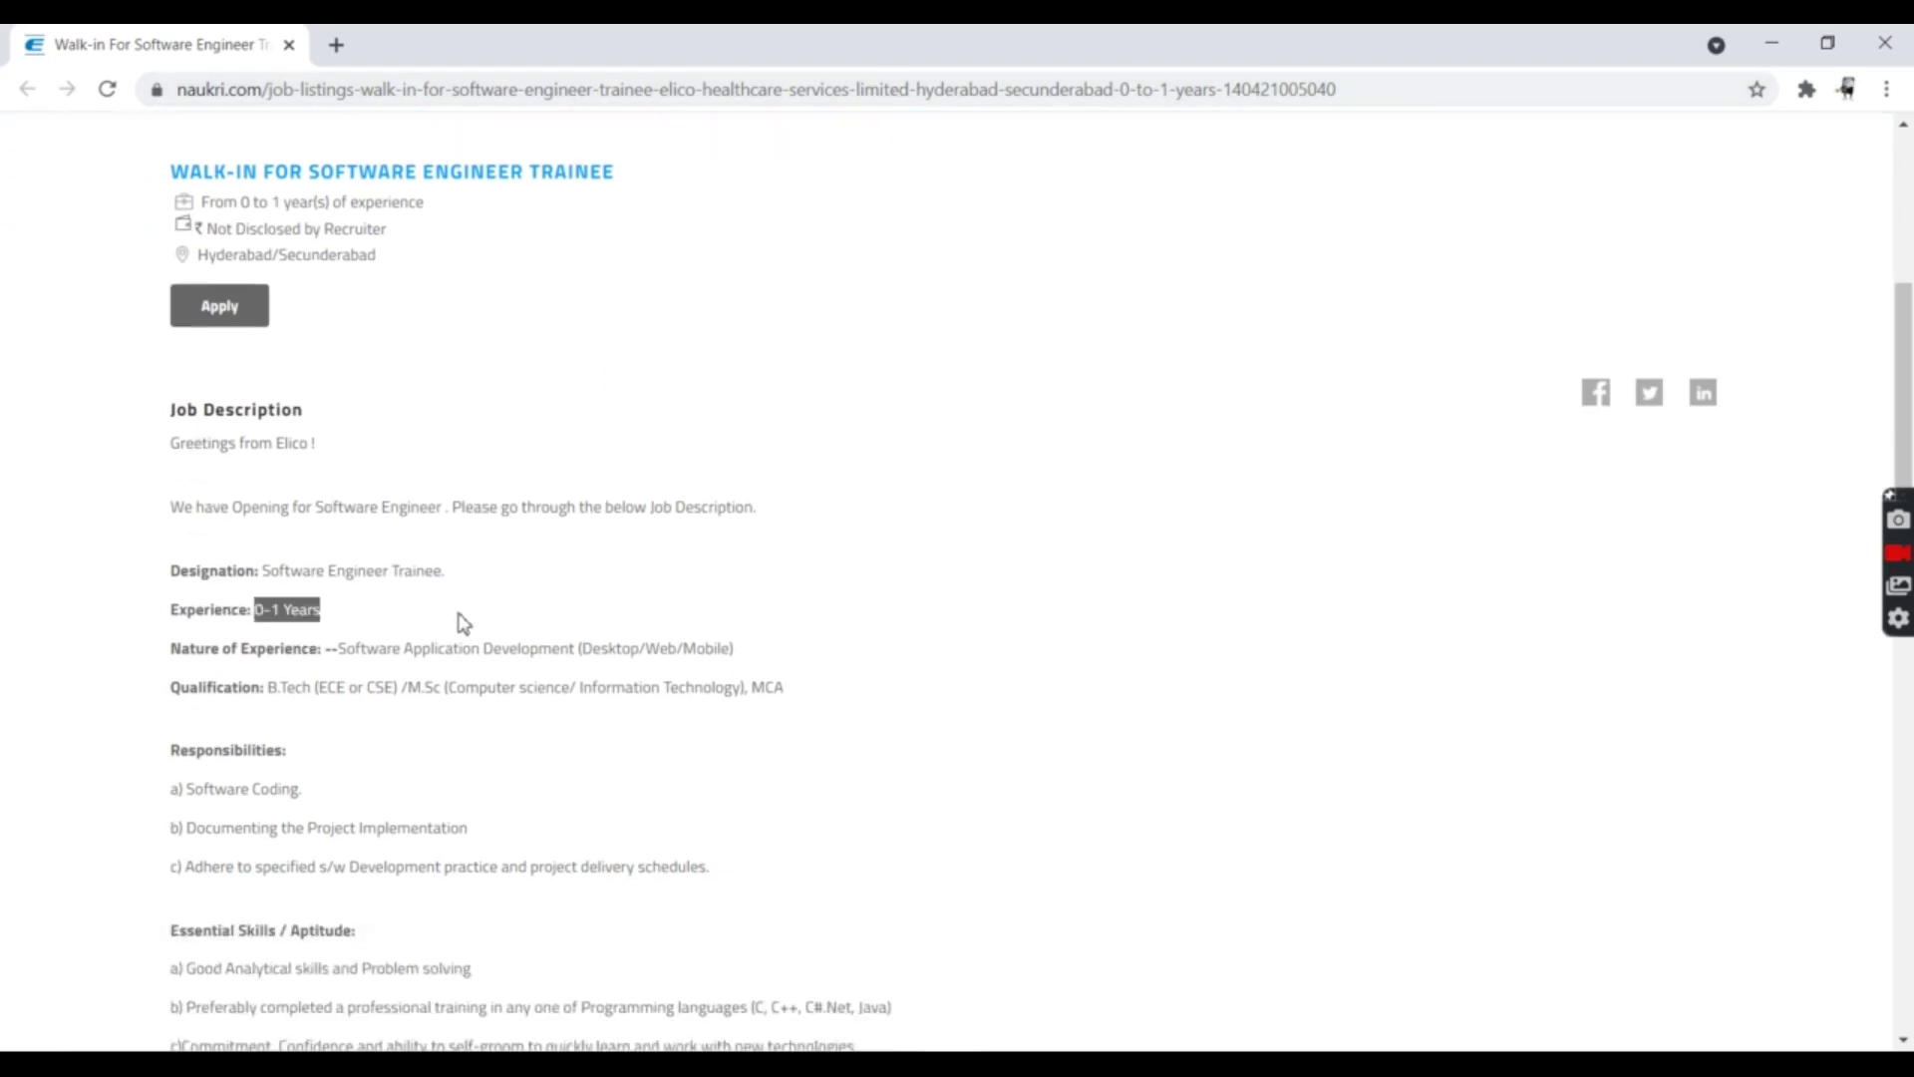
left_click(524, 614)
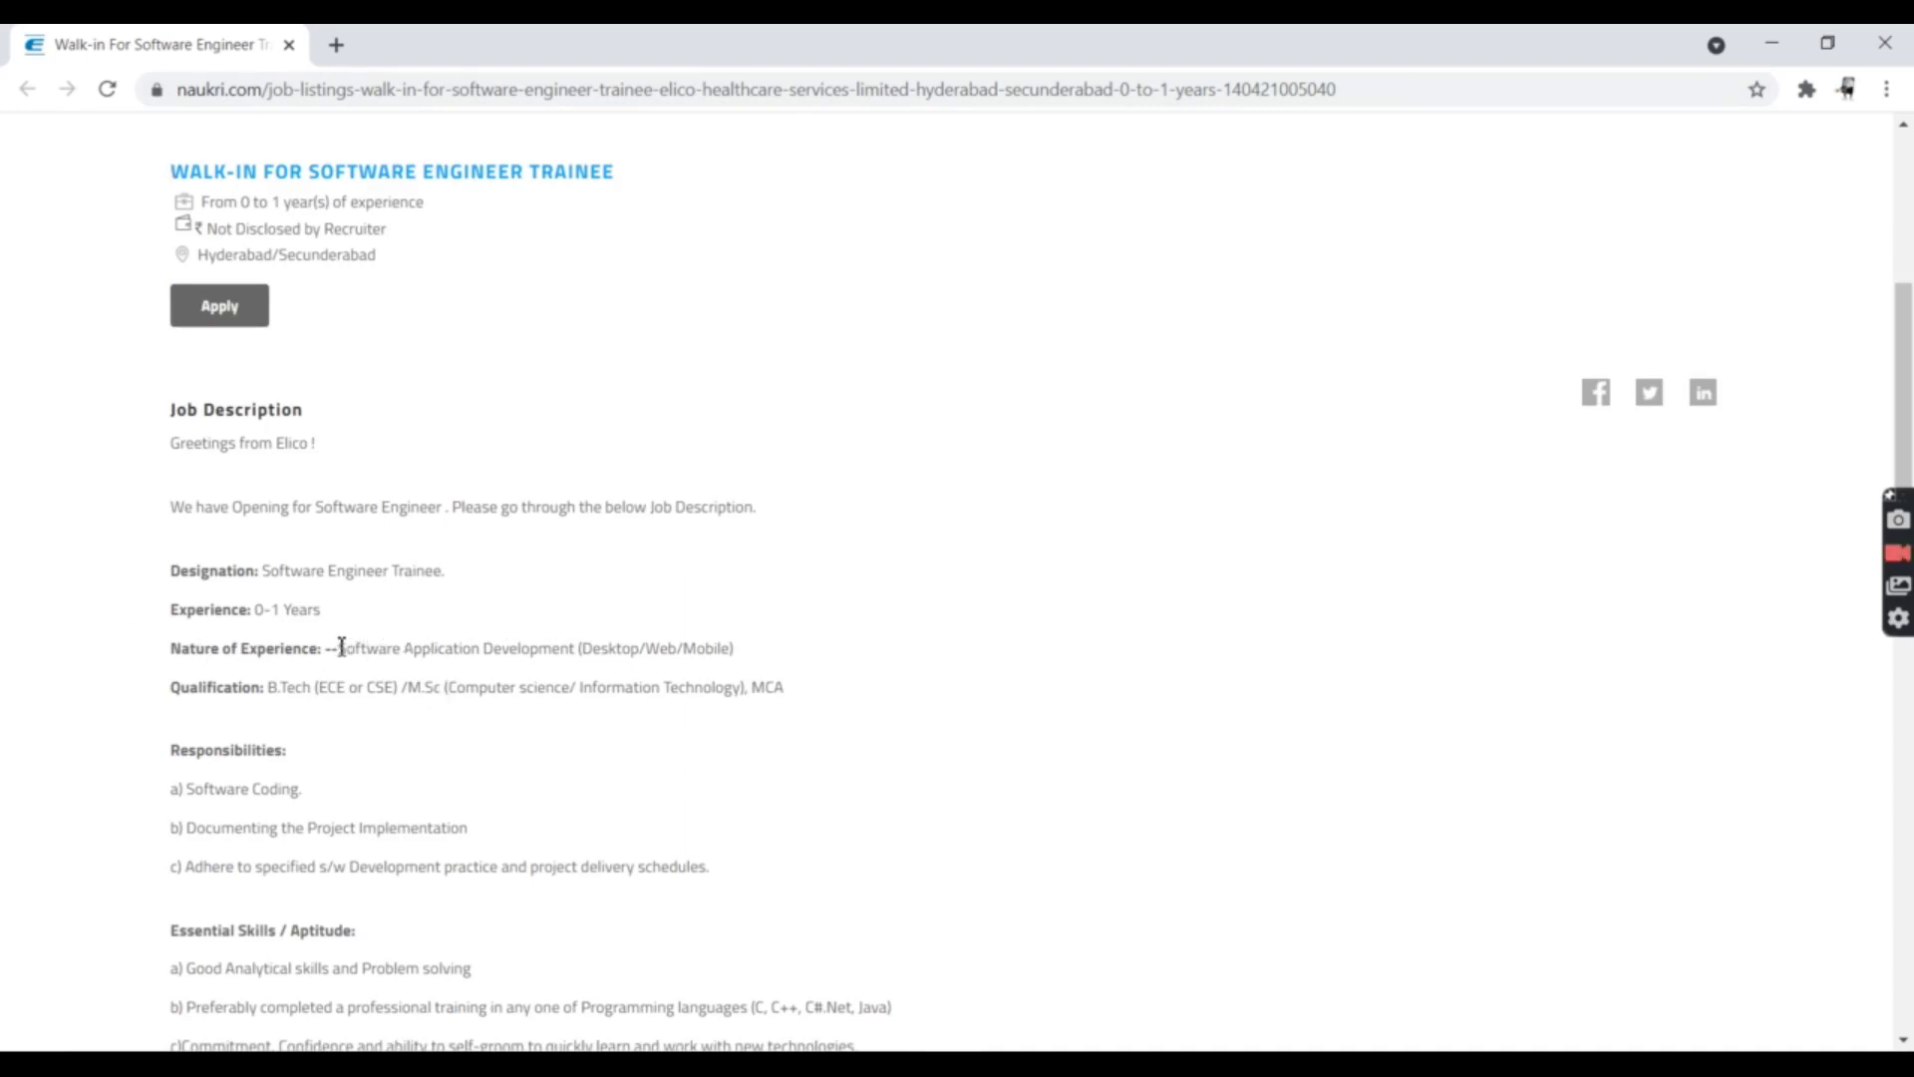
left_click_drag(341, 647, 740, 663)
left_click(884, 683)
left_click_drag(269, 691, 861, 690)
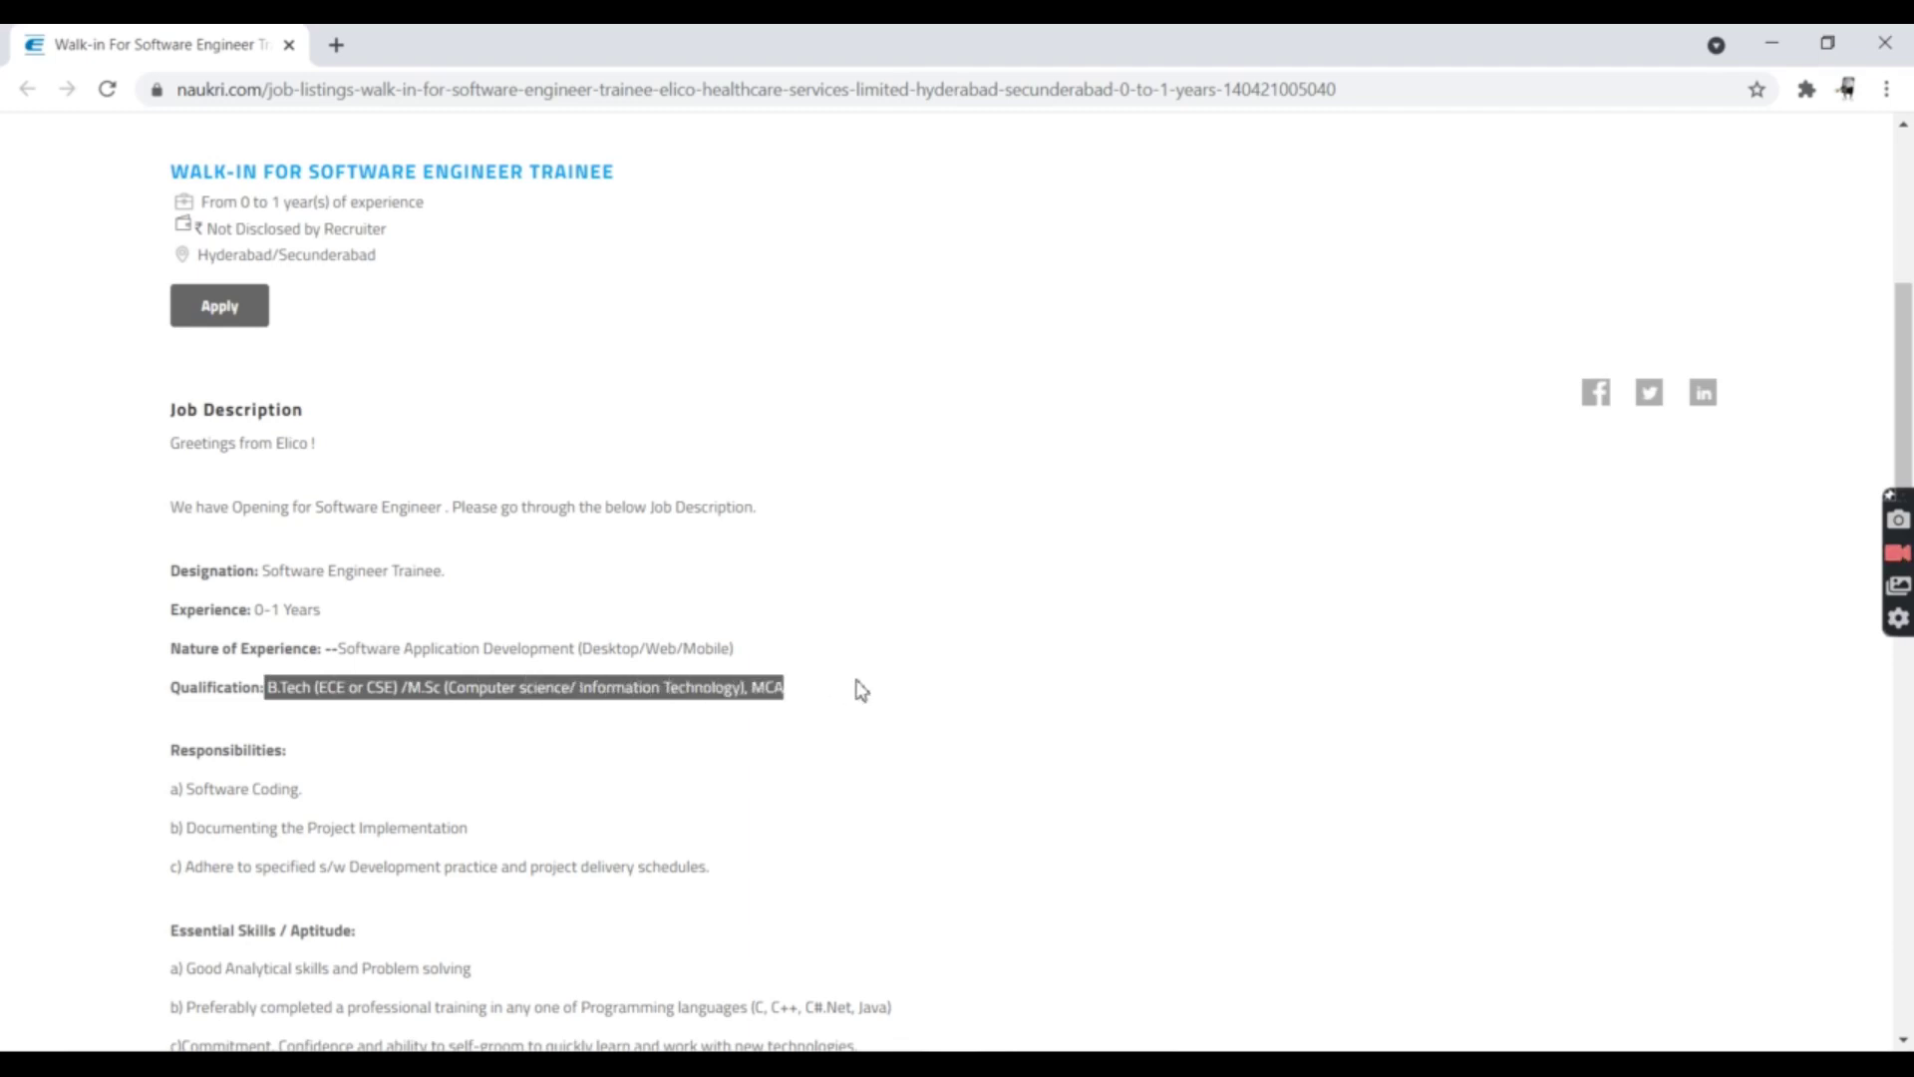
scroll(641, 736, "down", 1)
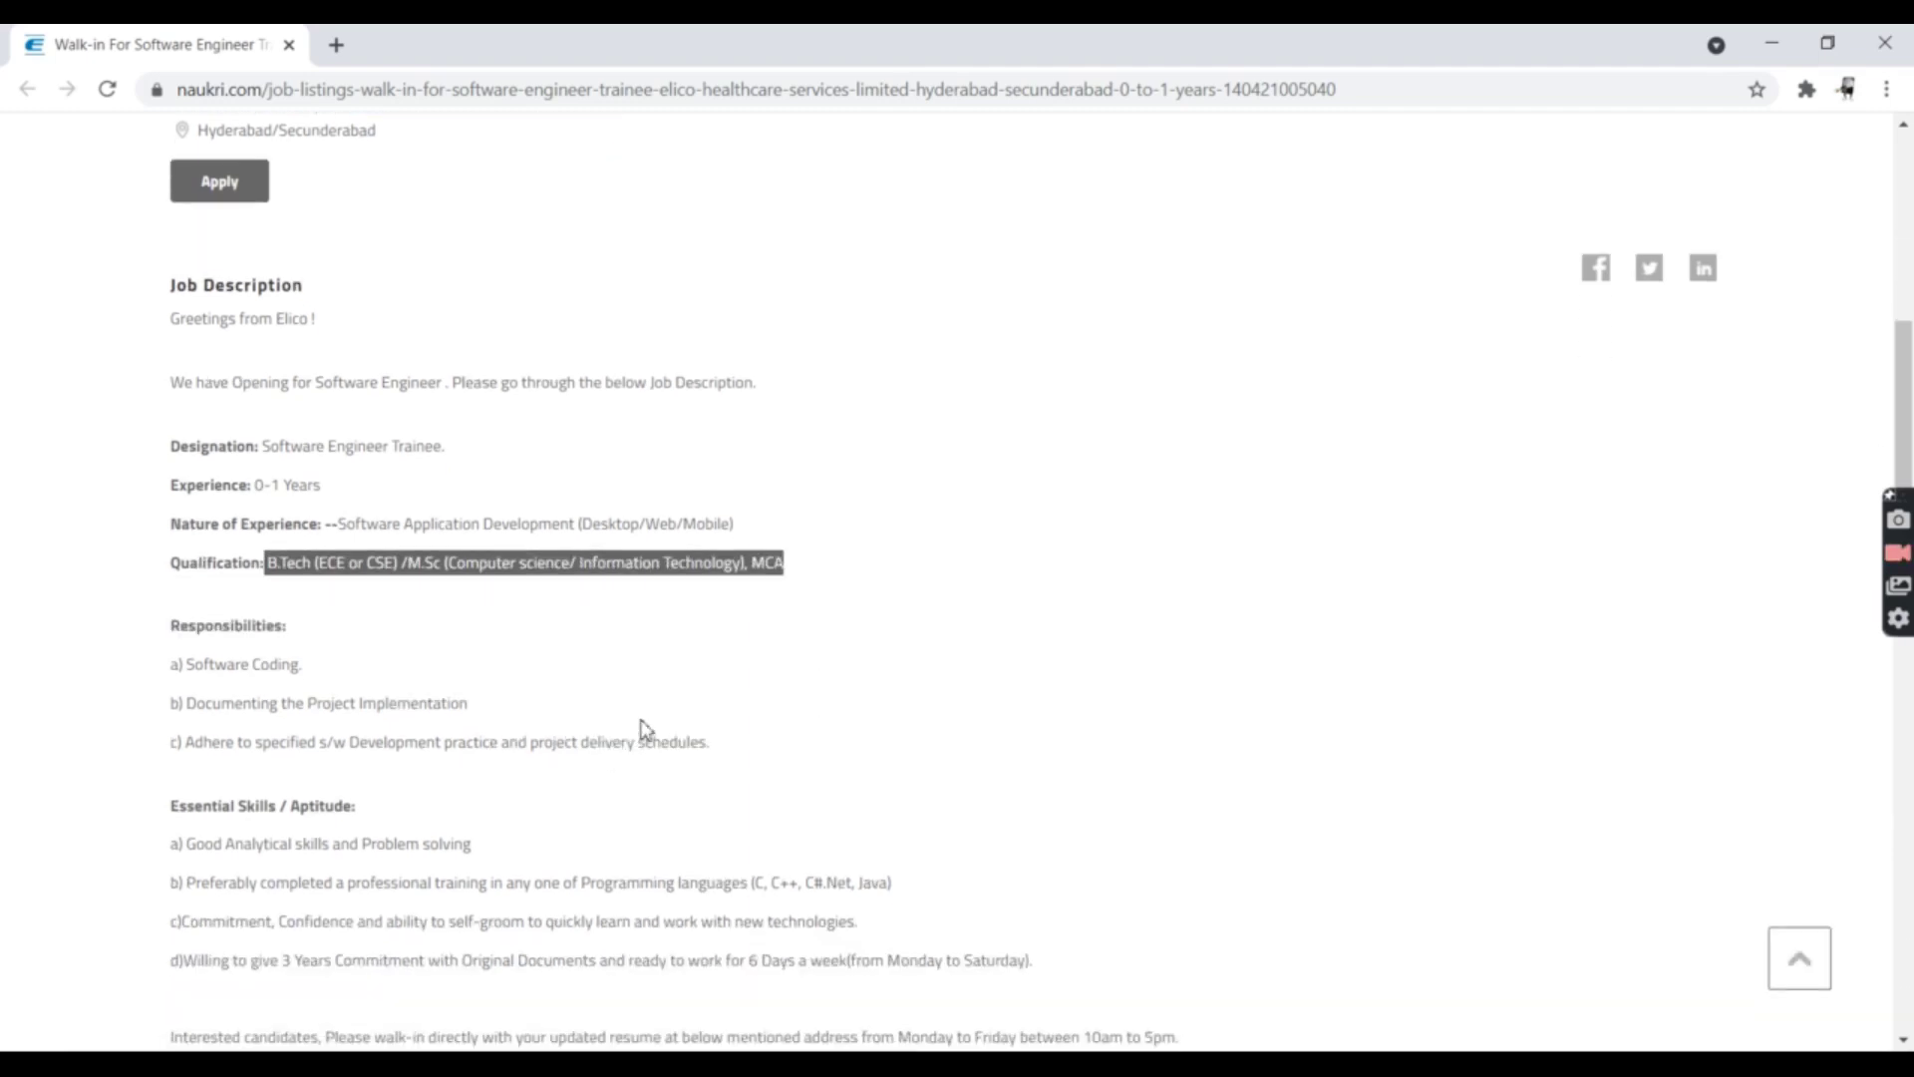
left_click(656, 702)
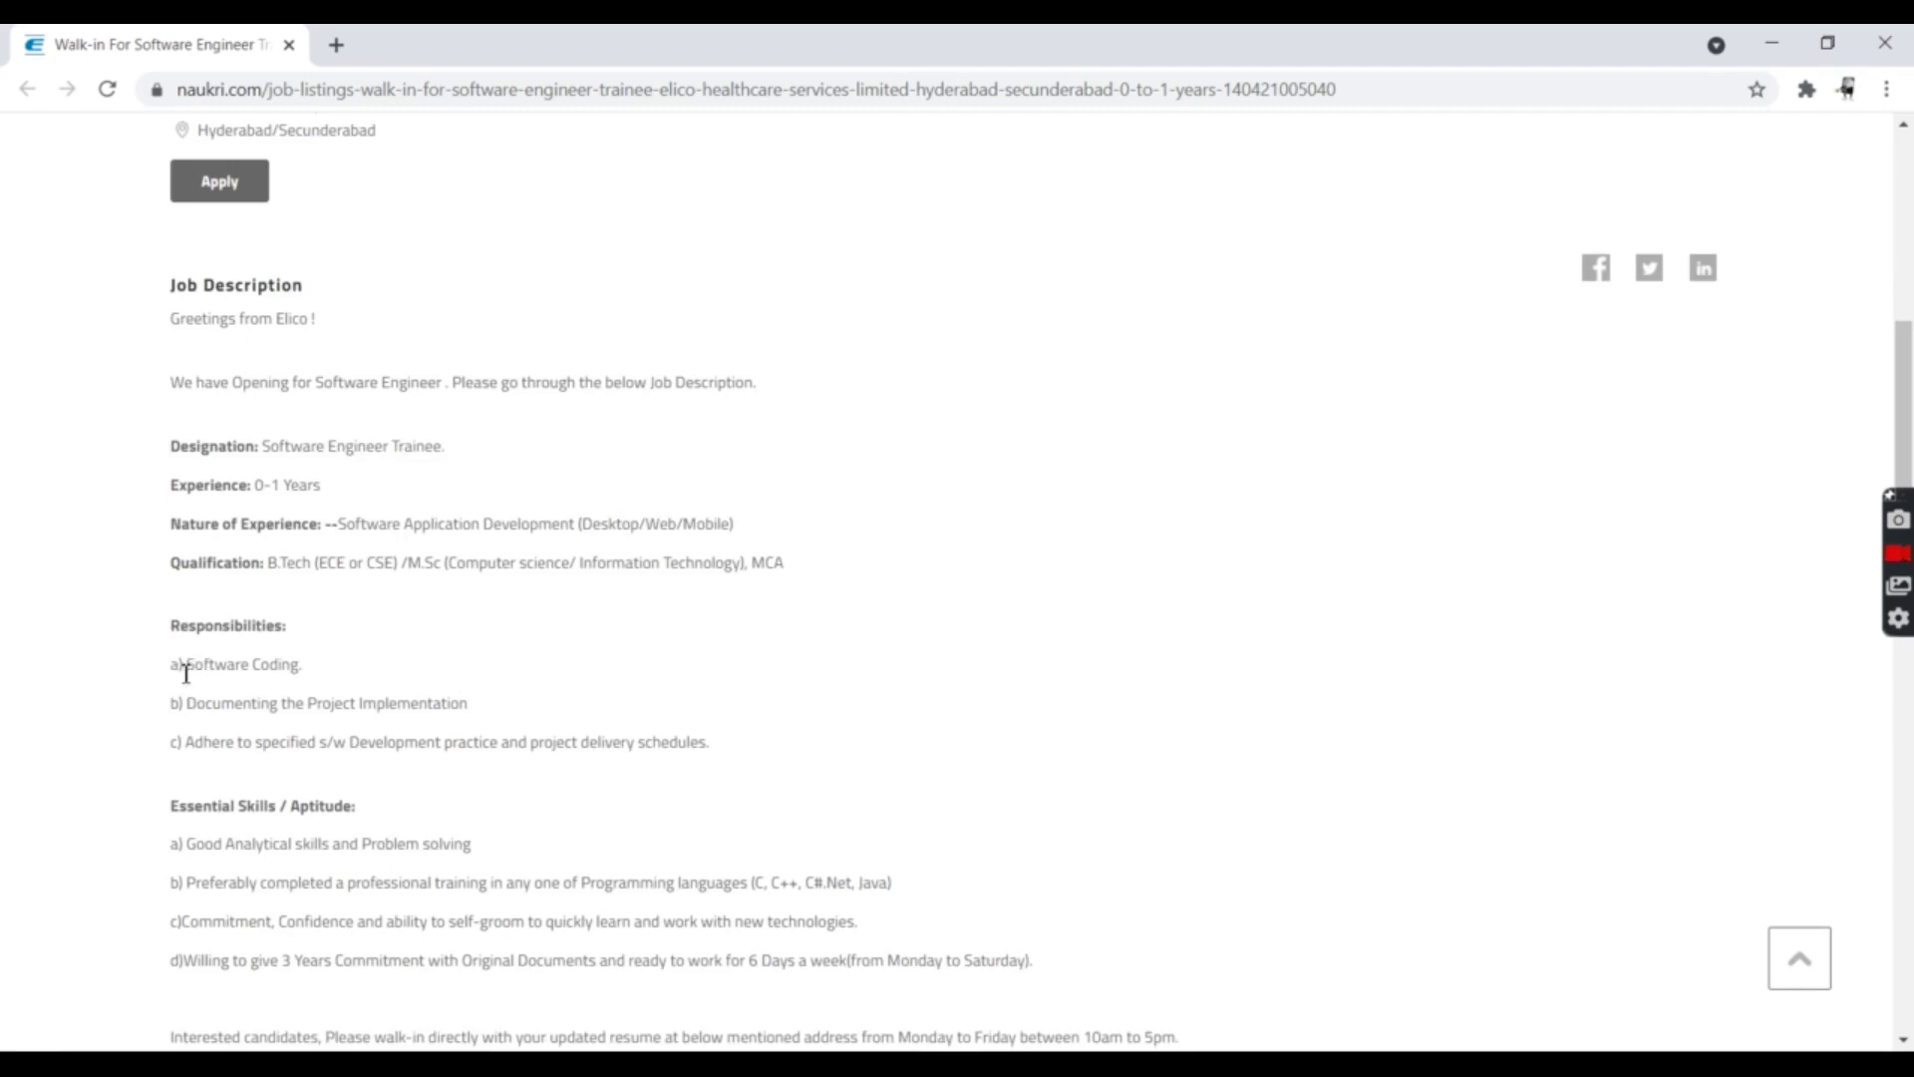
Read through the responsibilities, including Software Coding and Documenting the Project Implementation
left_click_drag(186, 669, 386, 697)
left_click(403, 692)
left_click_drag(214, 707, 614, 773)
left_click(601, 686)
left_click_drag(248, 747, 763, 749)
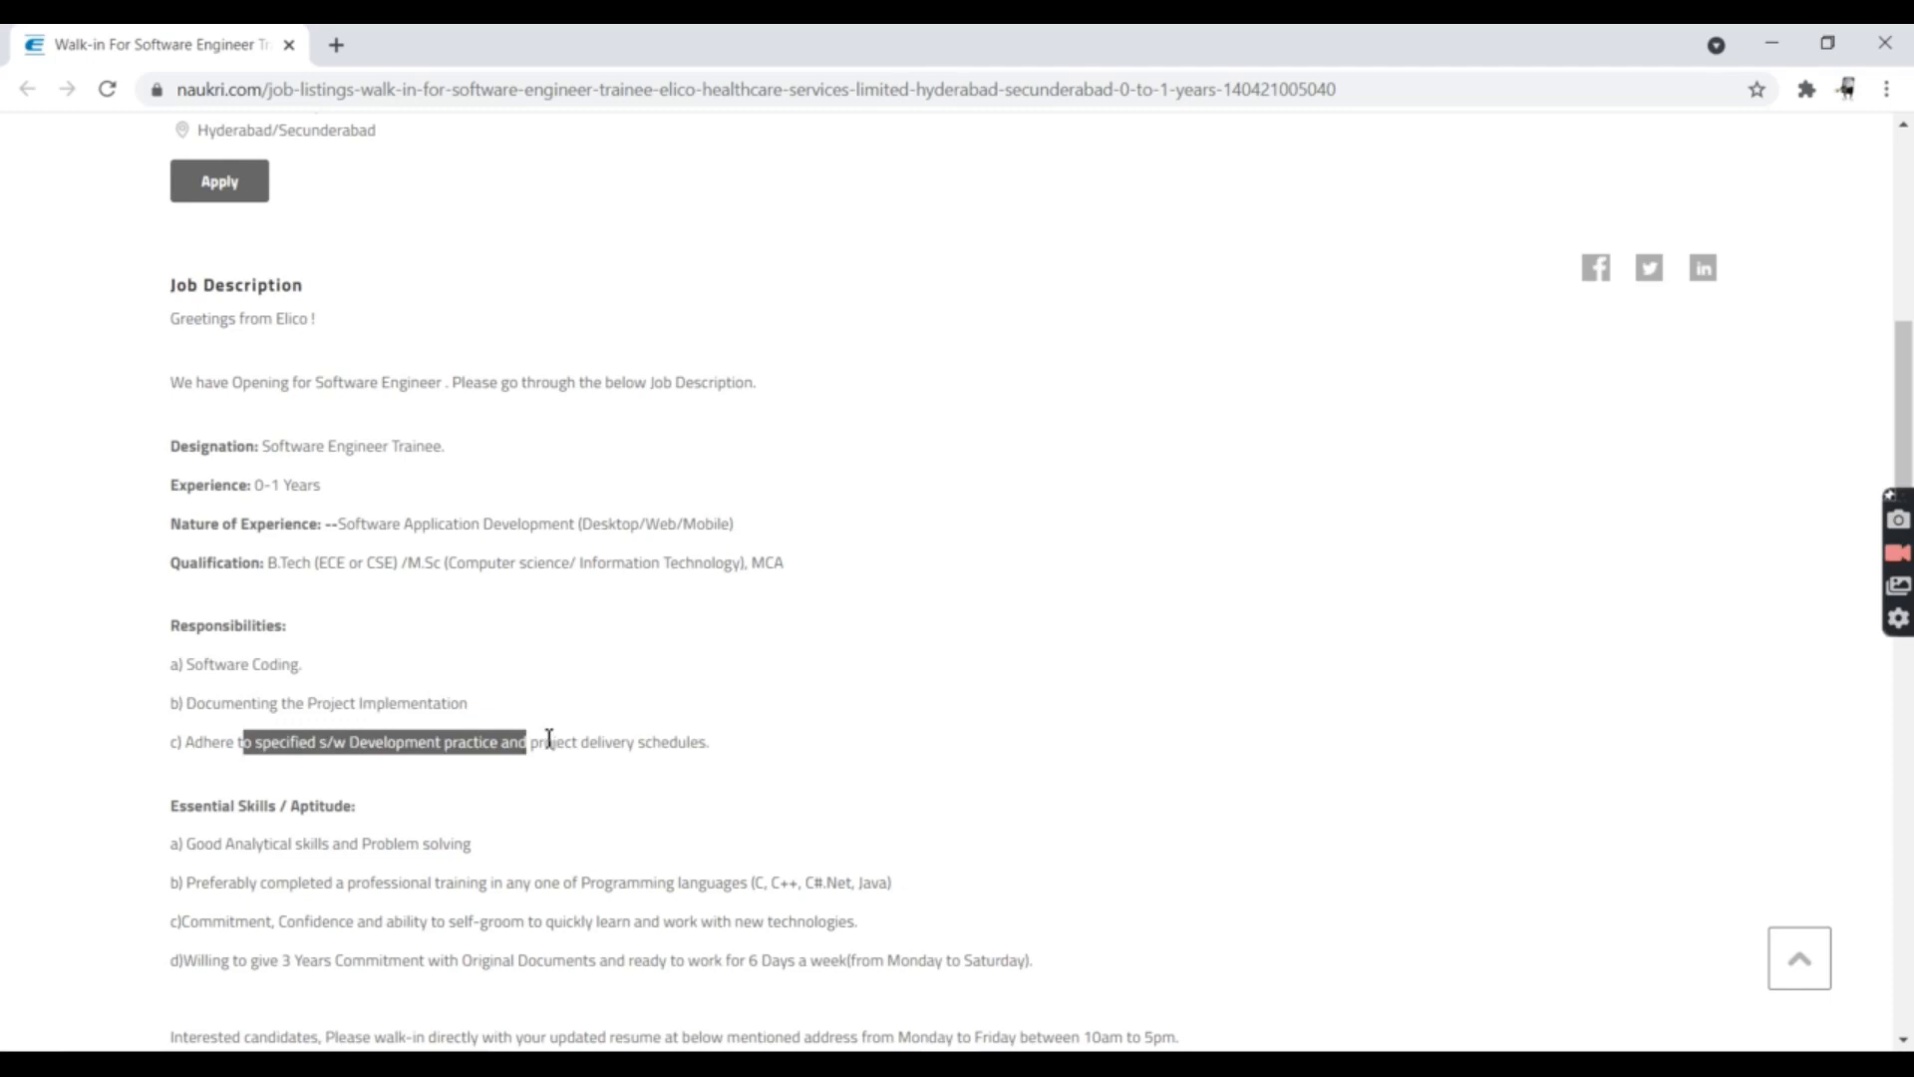
left_click(627, 832)
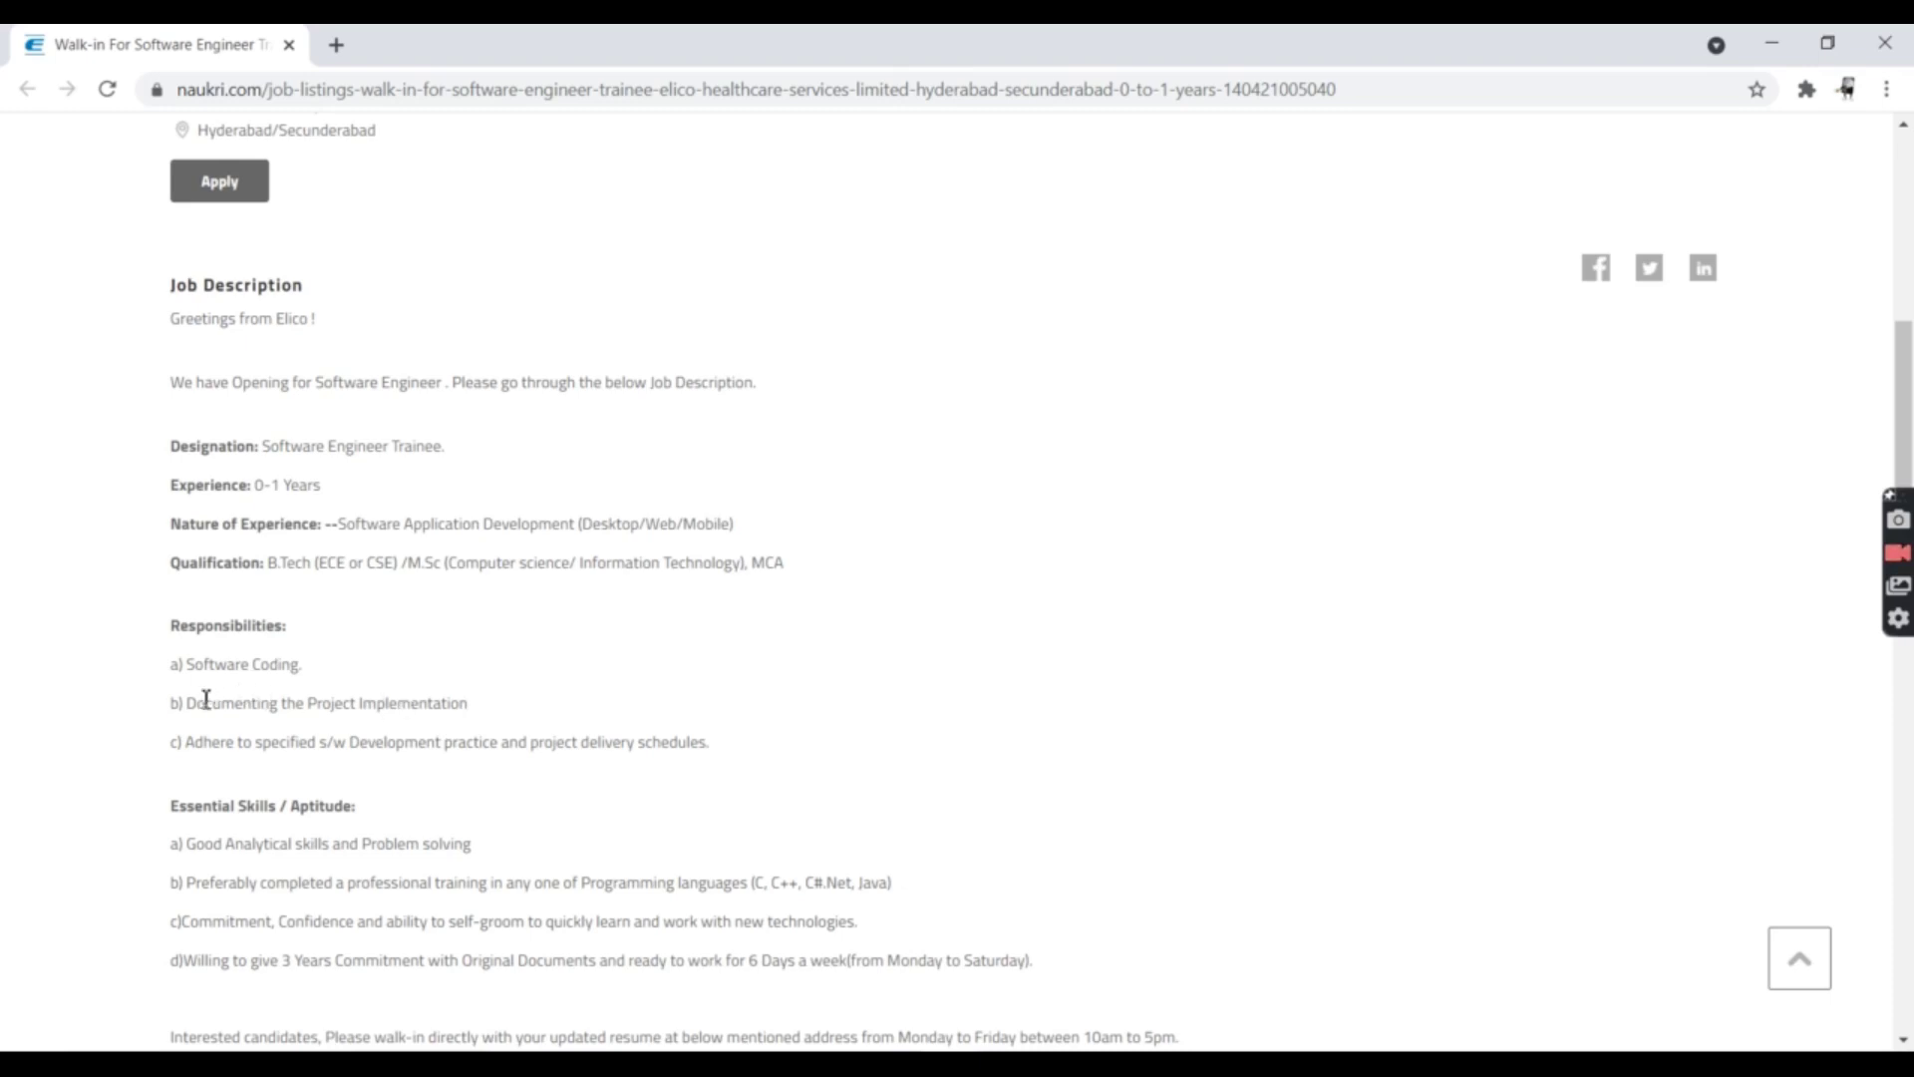
left_click_drag(188, 703, 495, 705)
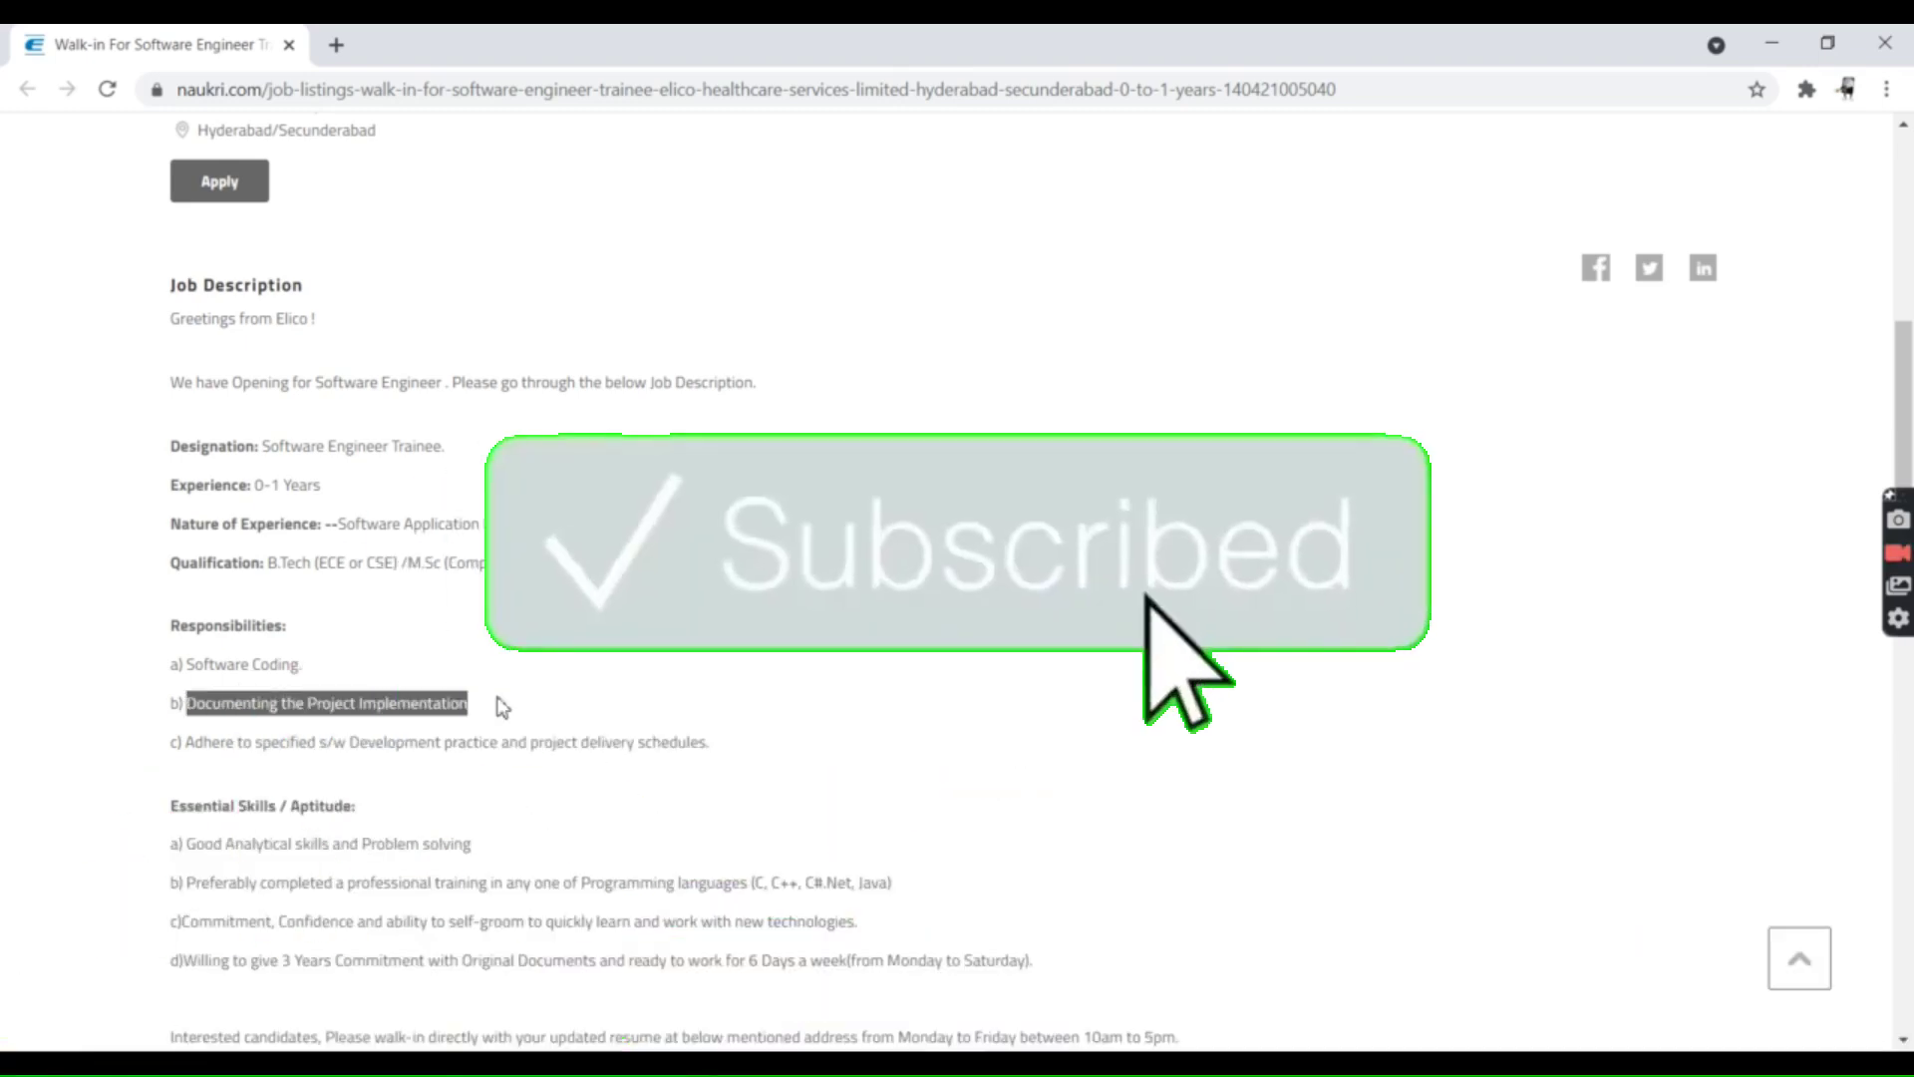
scroll(499, 706, "down", 1)
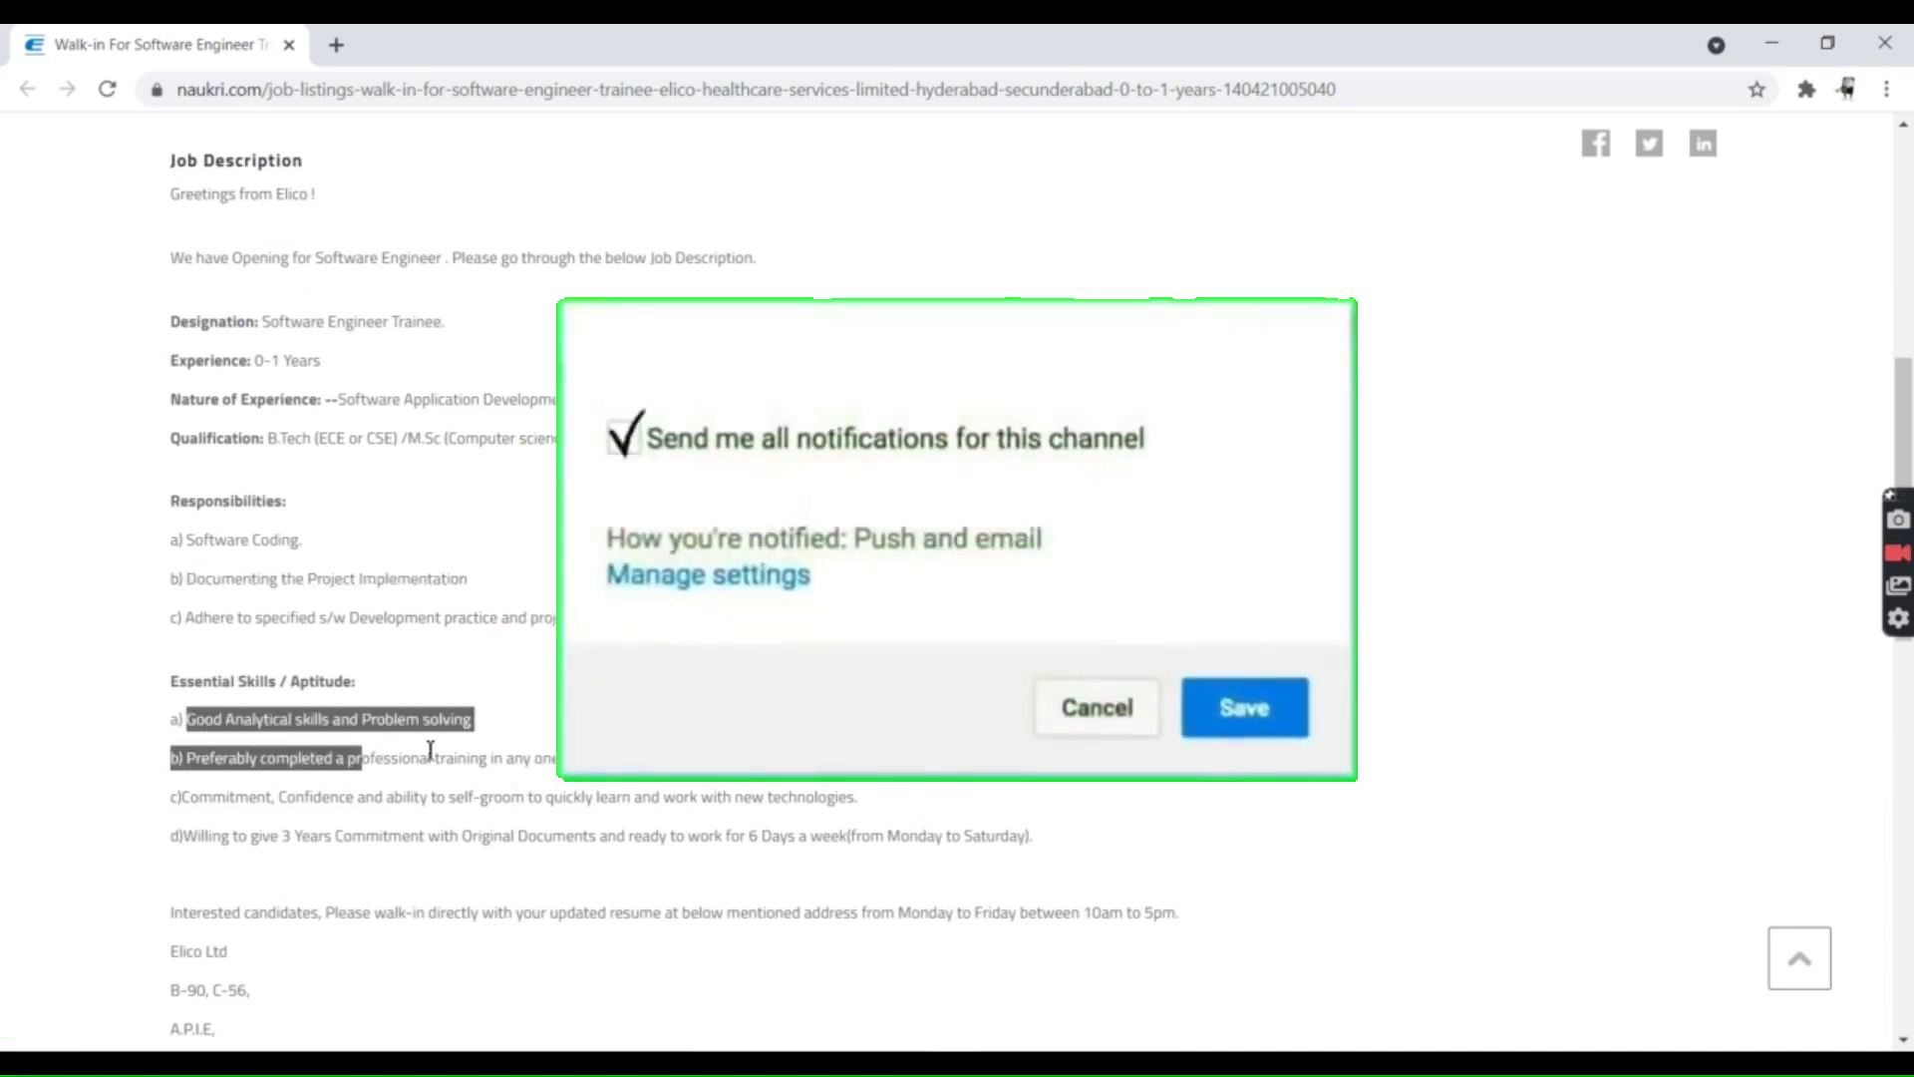
Read skills a) to c), from analytical problem solving to self-grooming
mouse_move(189, 720)
left_mouse_down()
mouse_move(476, 725)
mouse_move(264, 783)
mouse_move(828, 753)
left_mouse_up()
left_click(467, 742)
left_click(265, 793)
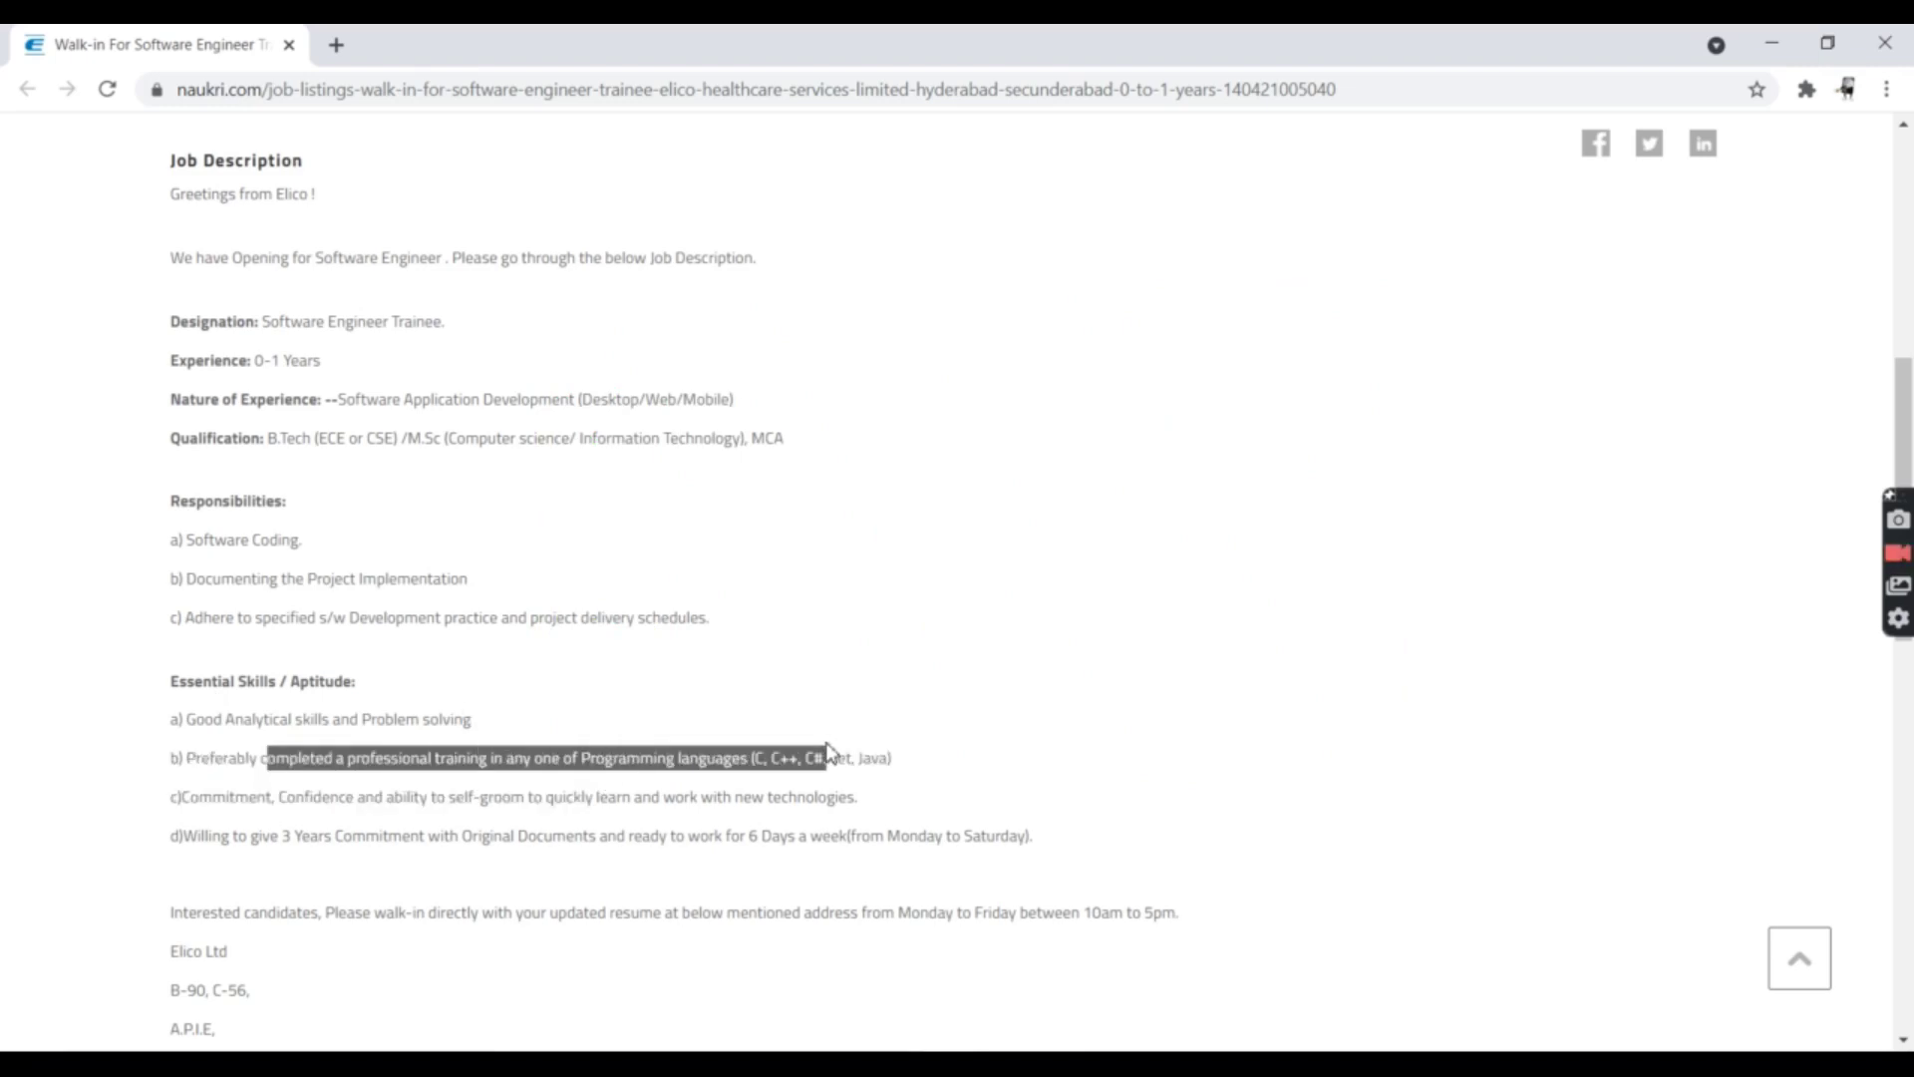
left_click(893, 789)
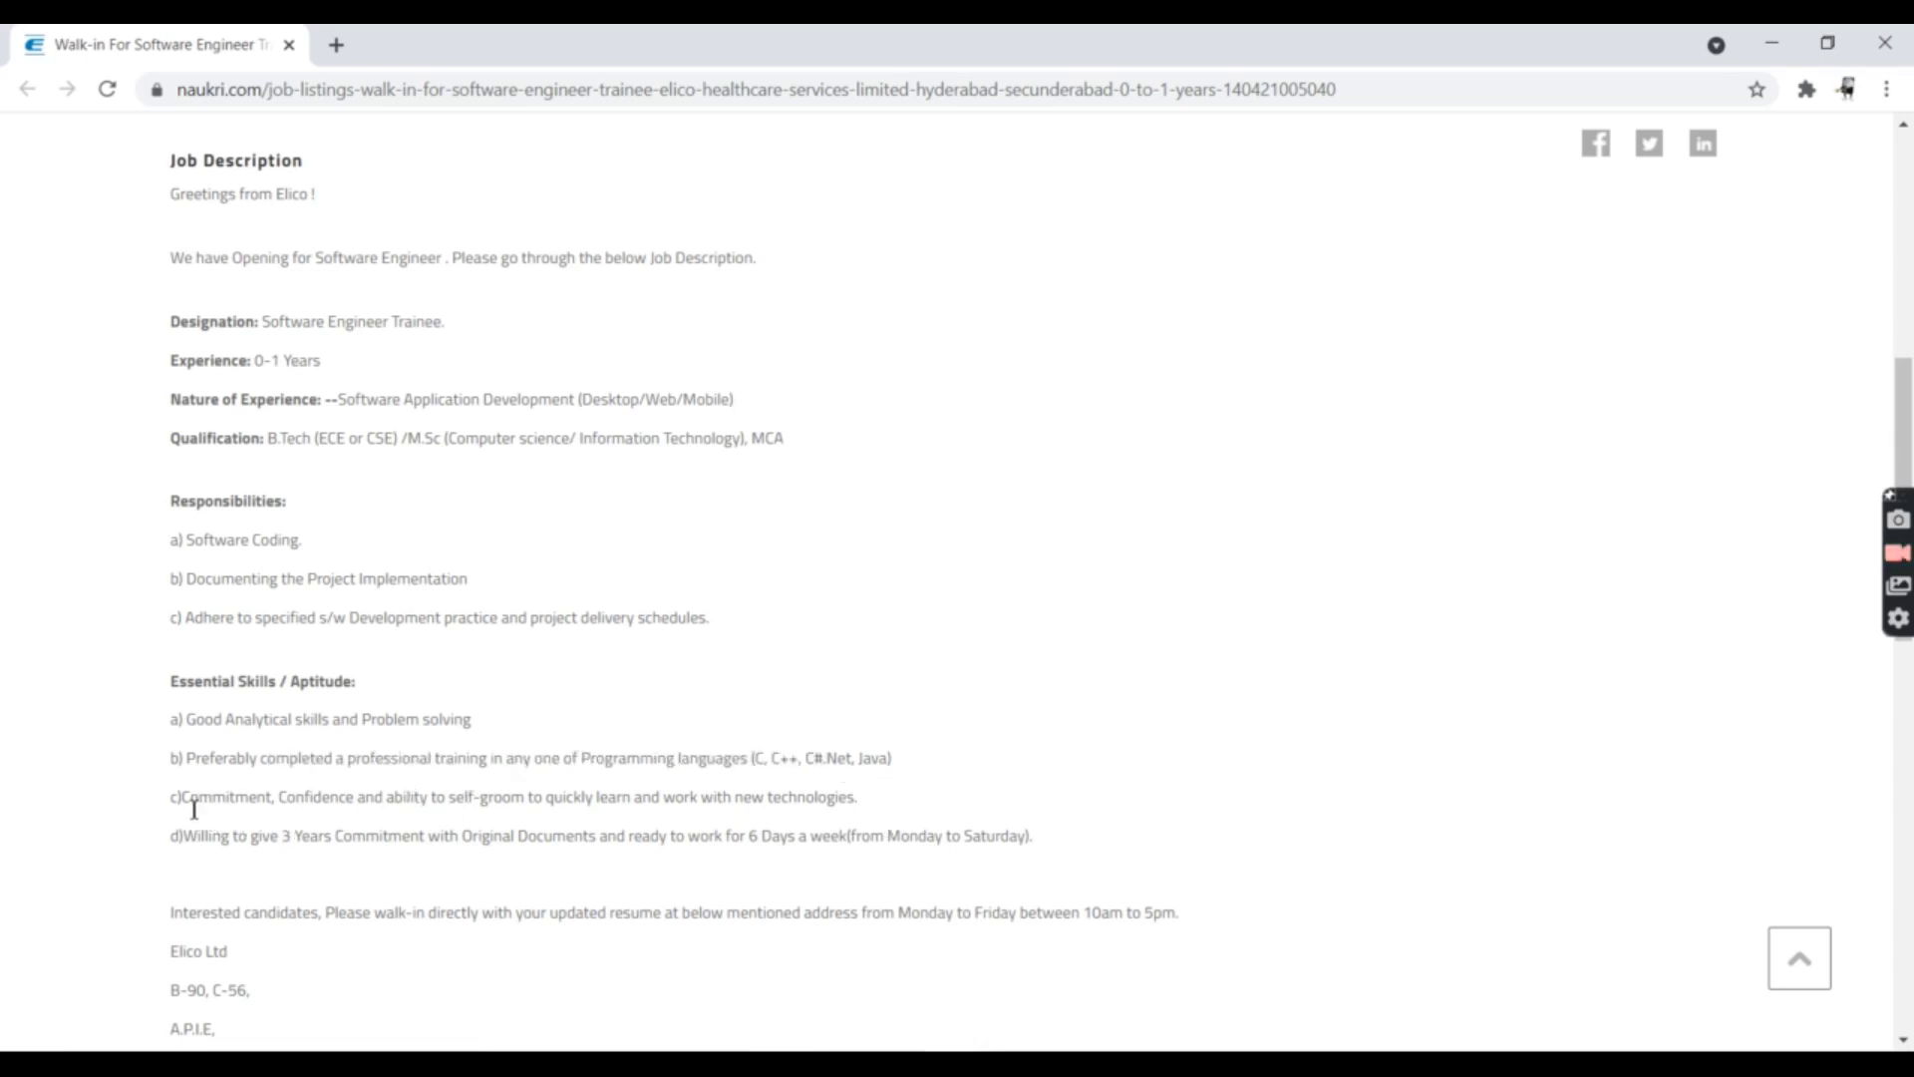
mouse_move(194, 808)
left_mouse_down()
mouse_move(639, 791)
mouse_move(1141, 833)
left_mouse_up()
left_click(1081, 772)
Read skill d) on the 3-year commitment, then start applying for the trainee job
left_click_drag(191, 835, 633, 864)
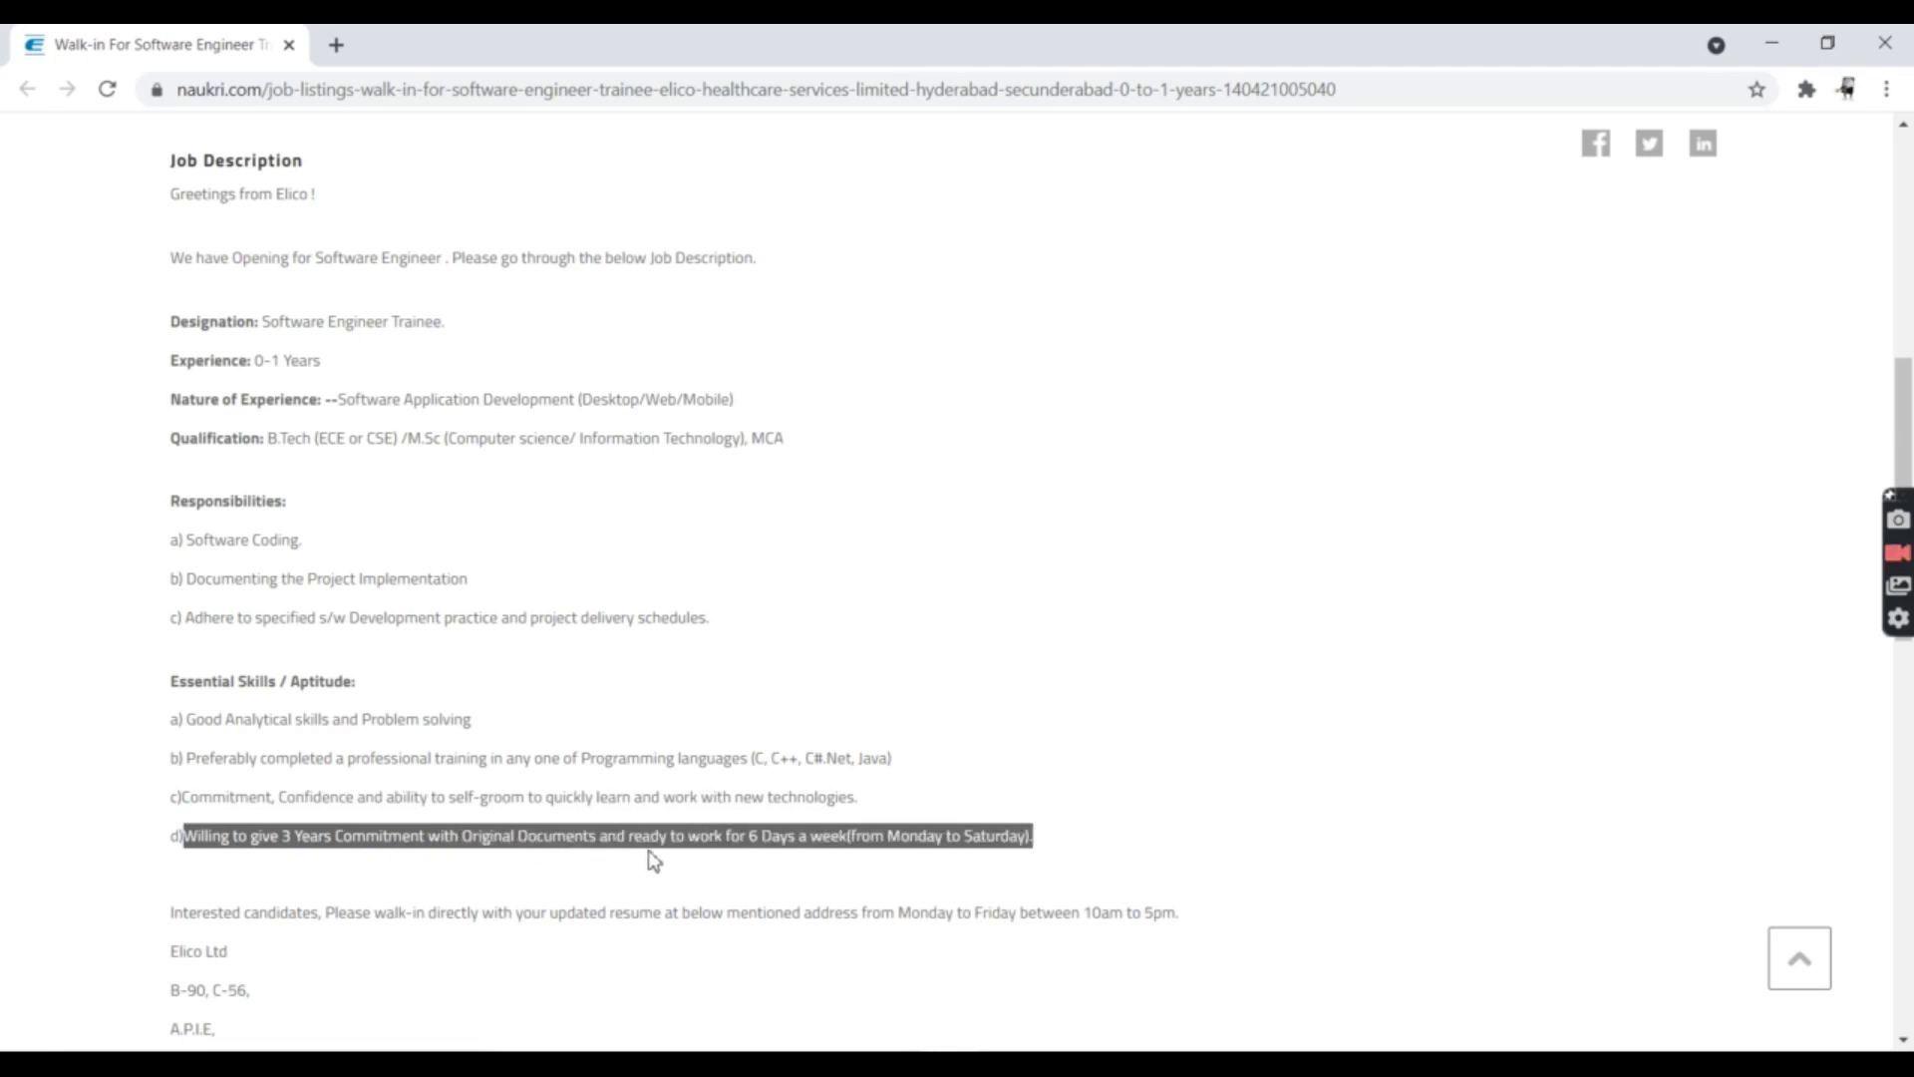
mouse_move(633, 866)
left_mouse_down()
mouse_move(790, 843)
mouse_move(996, 863)
left_mouse_up()
left_click(918, 894)
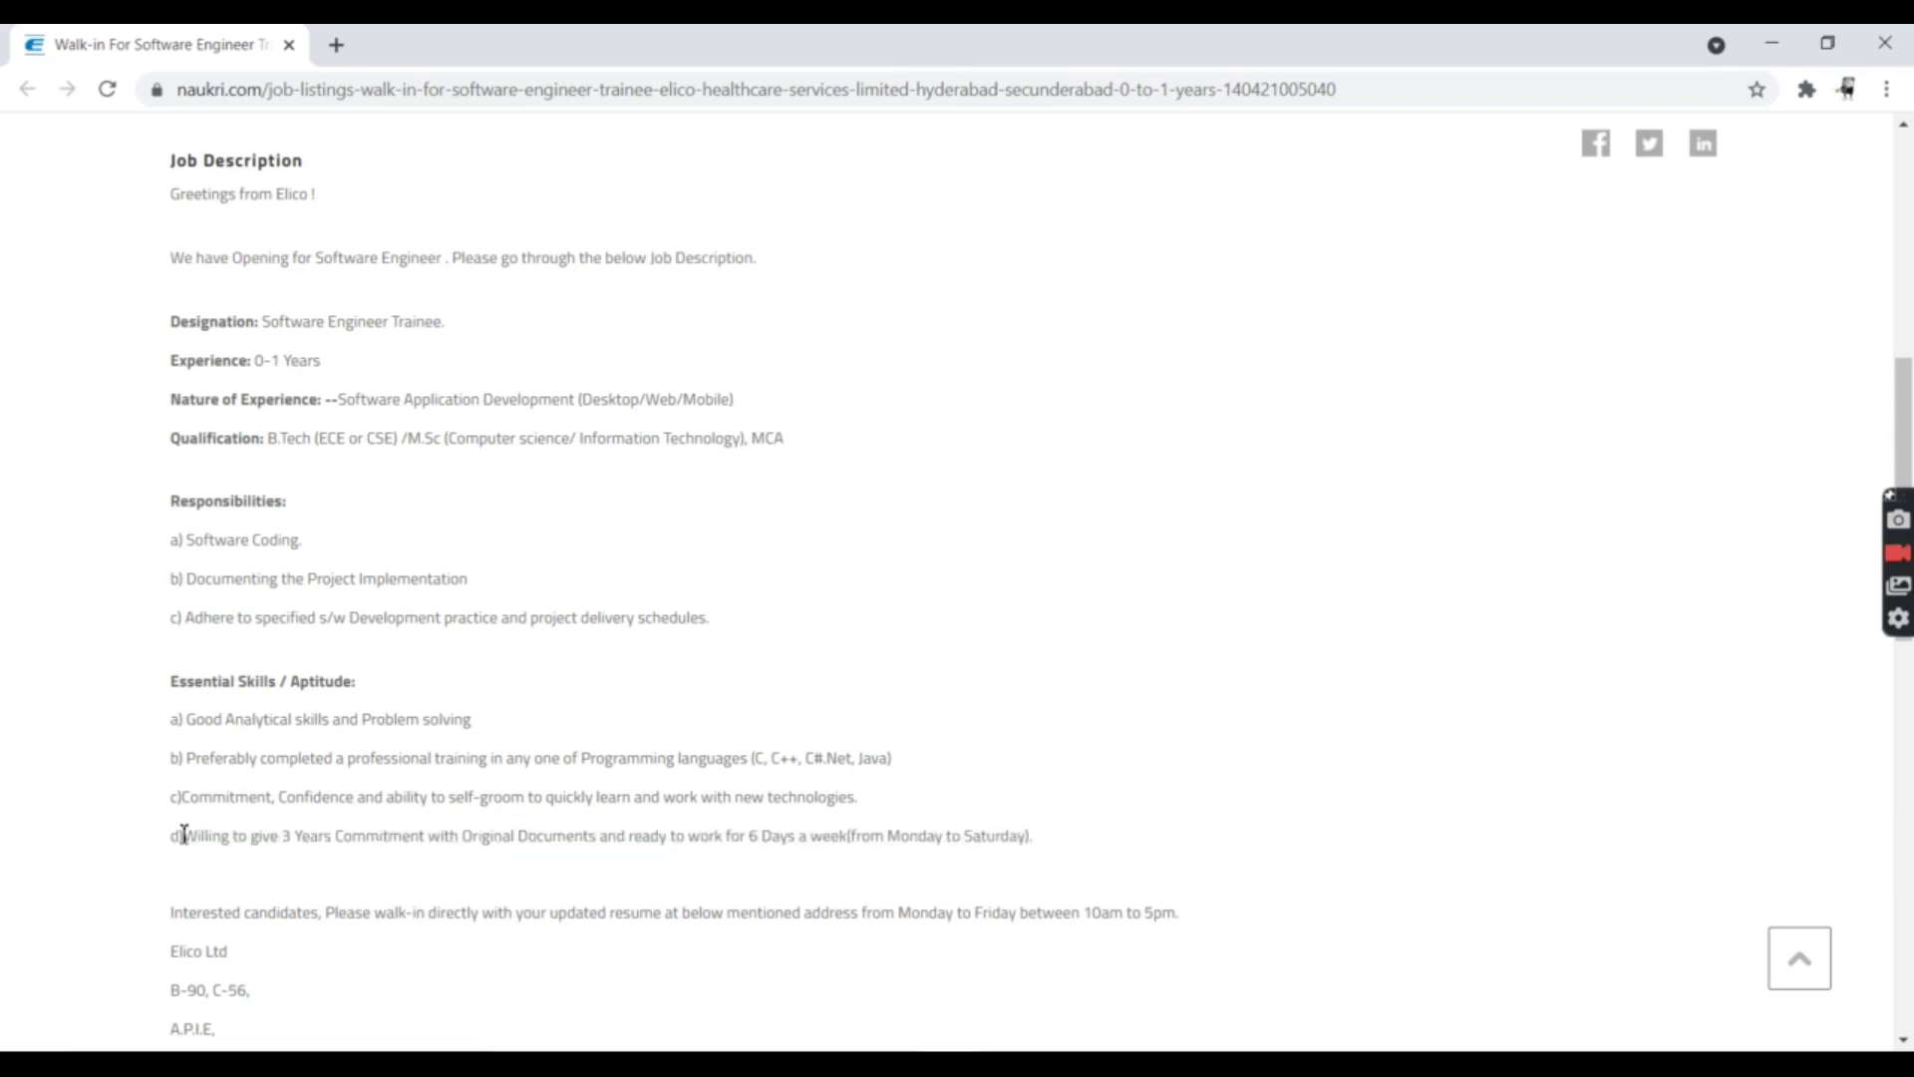
left_click_drag(185, 836, 1073, 838)
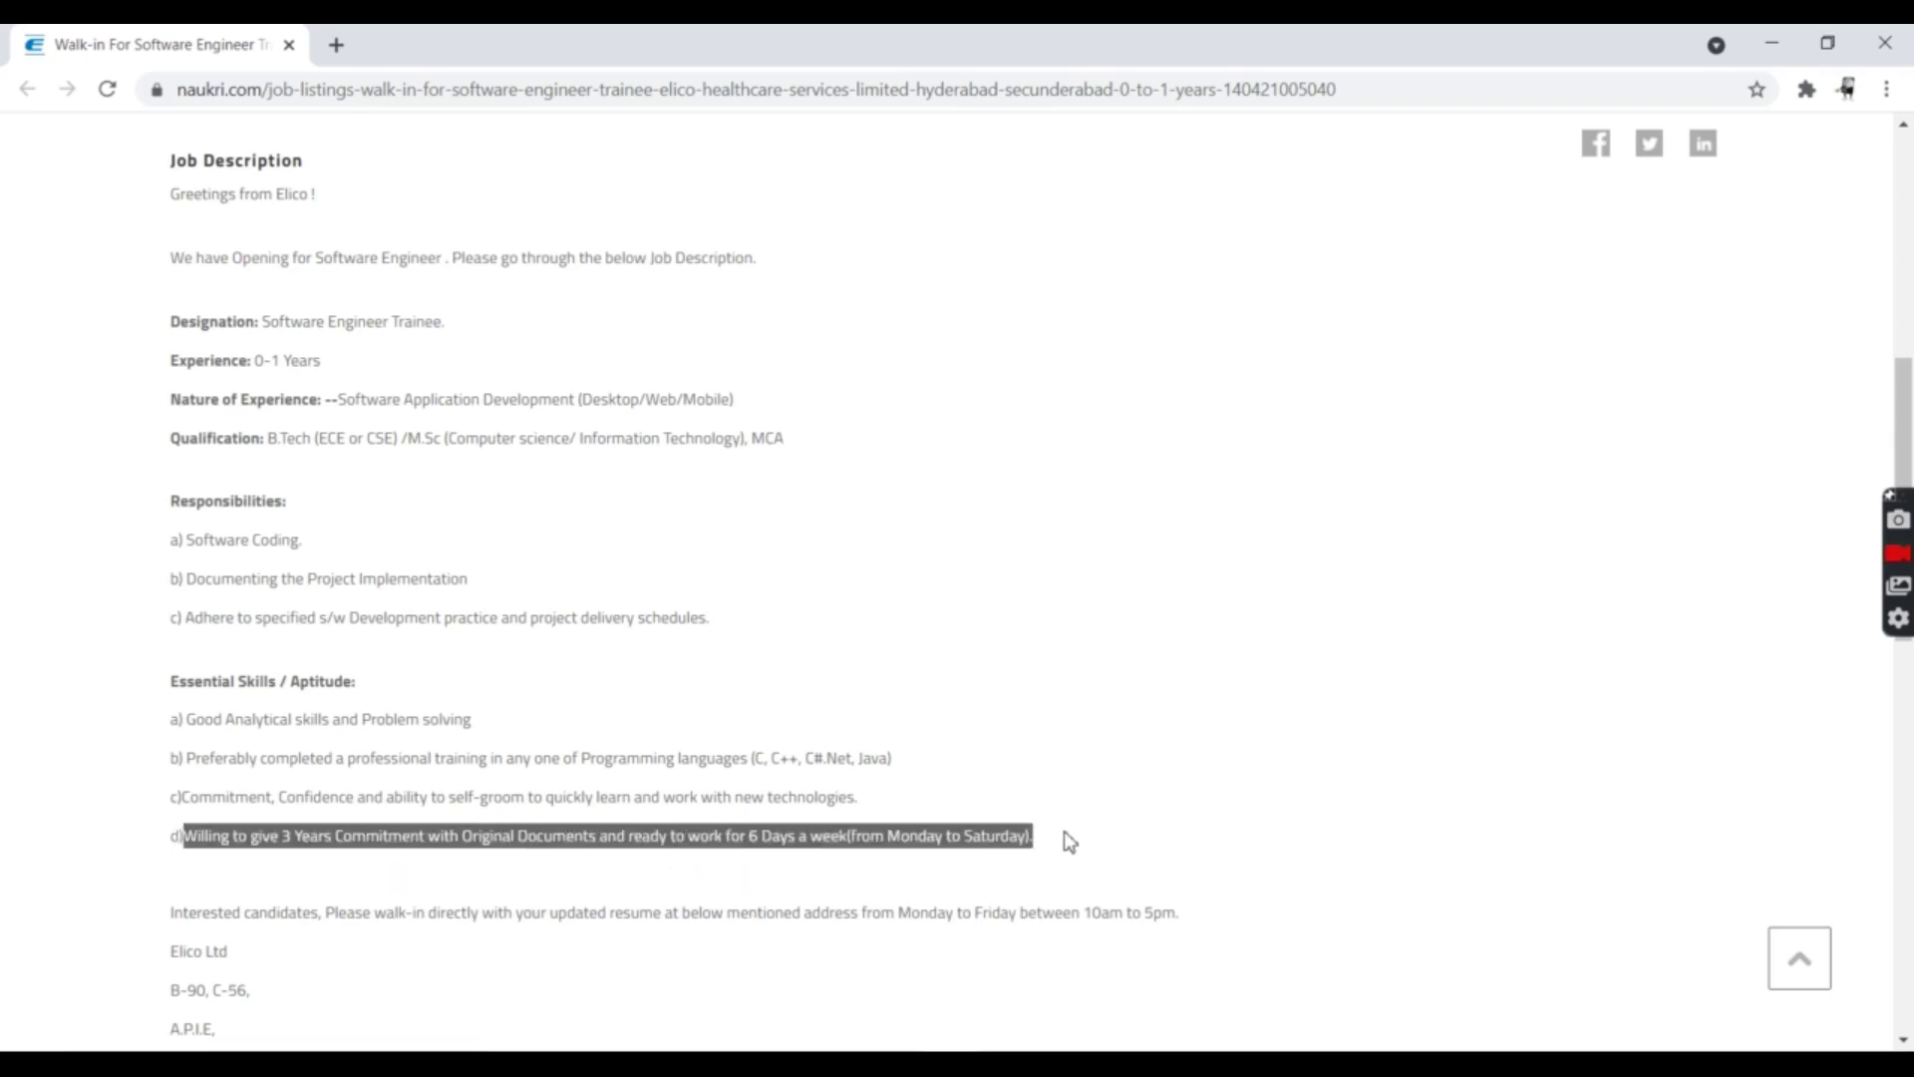
scroll(1071, 837, "down", 3)
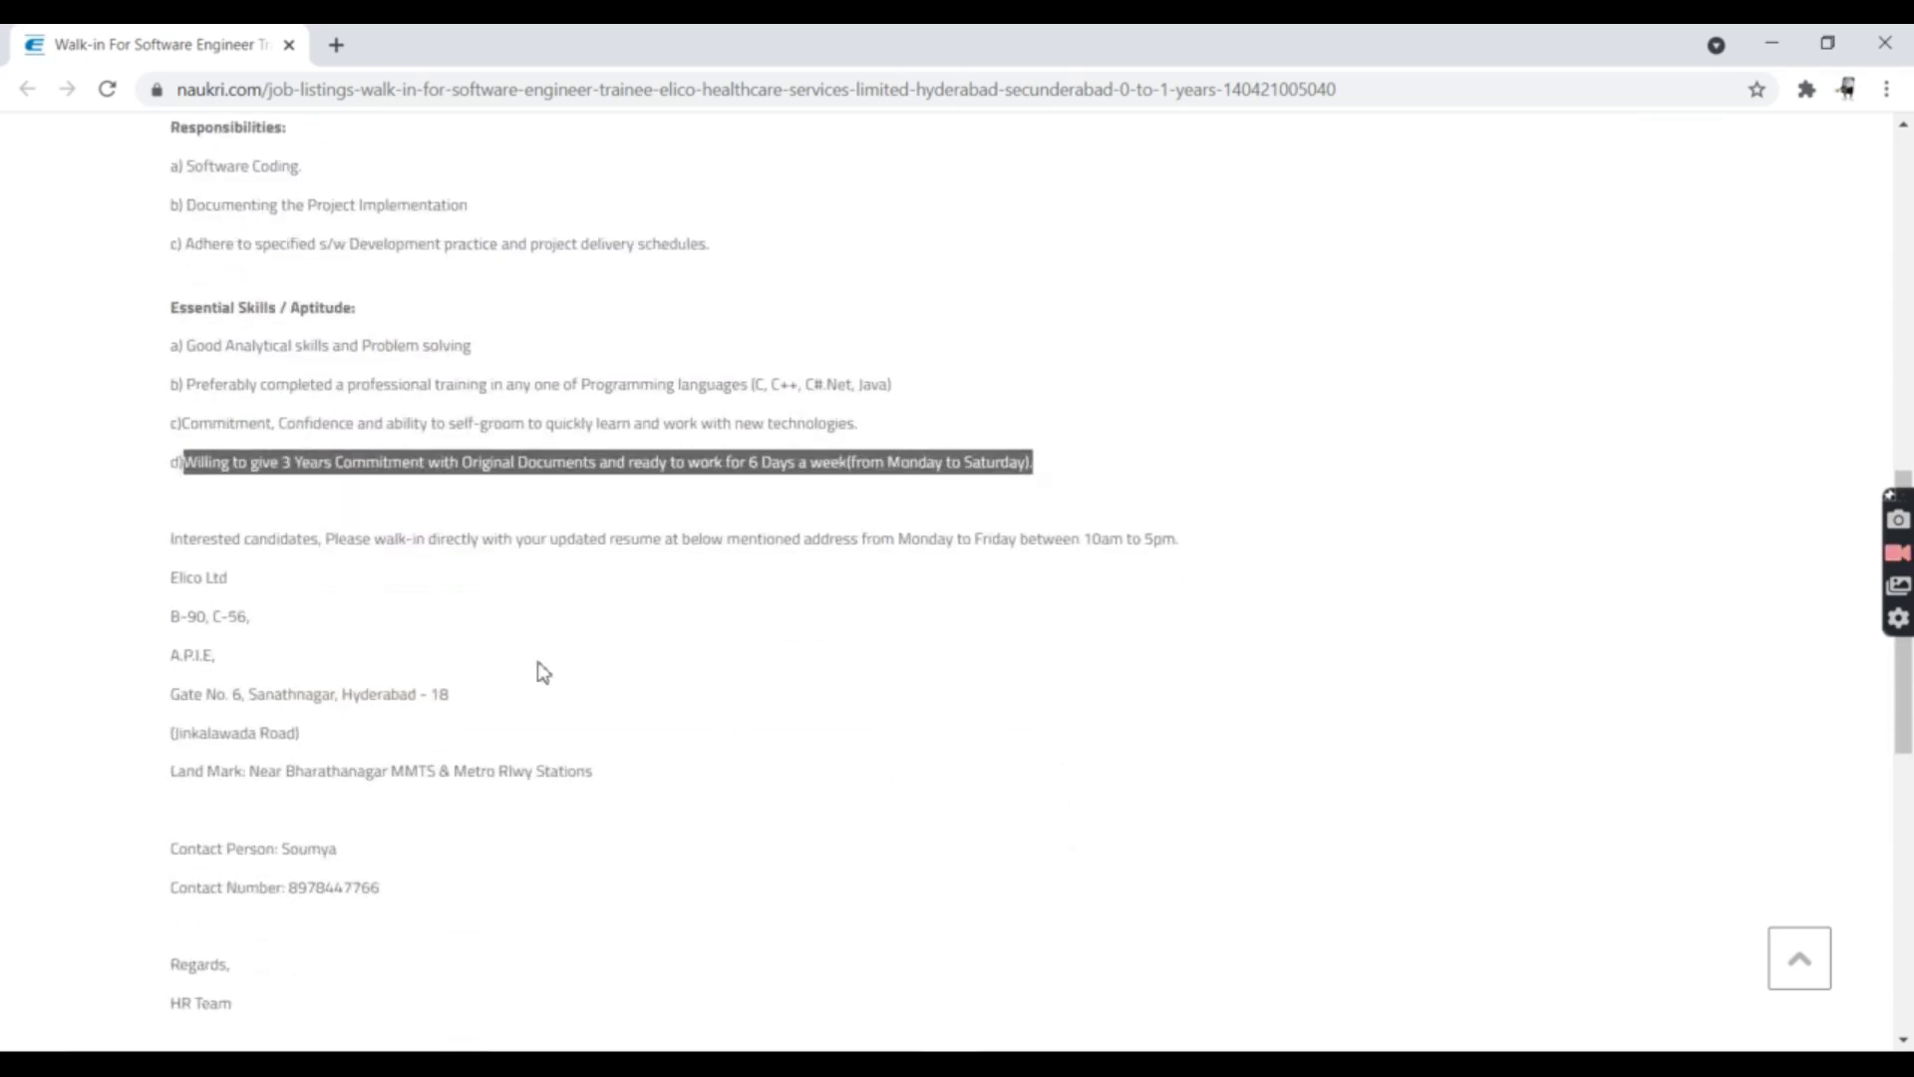
scroll(523, 678, "up", 2)
scroll(524, 677, "up", 6)
scroll(524, 678, "up", 3)
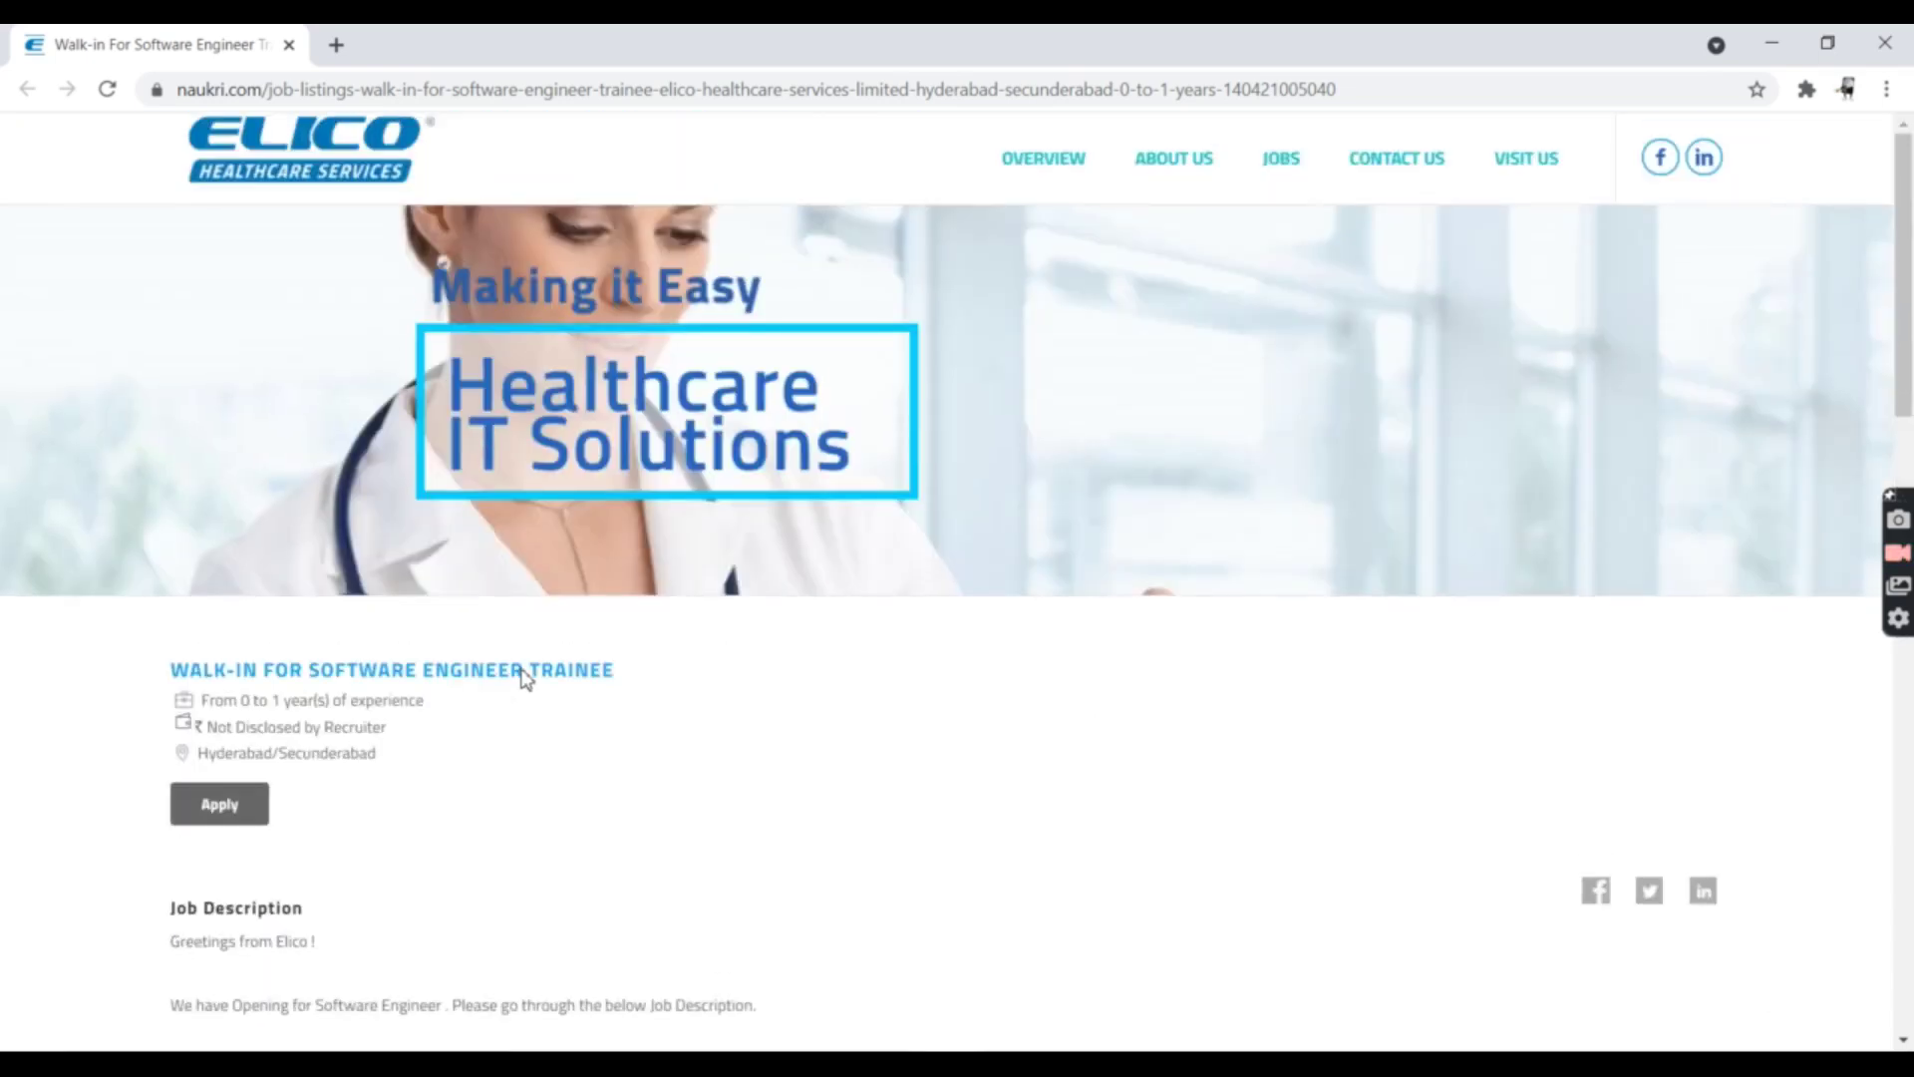
left_click(210, 797)
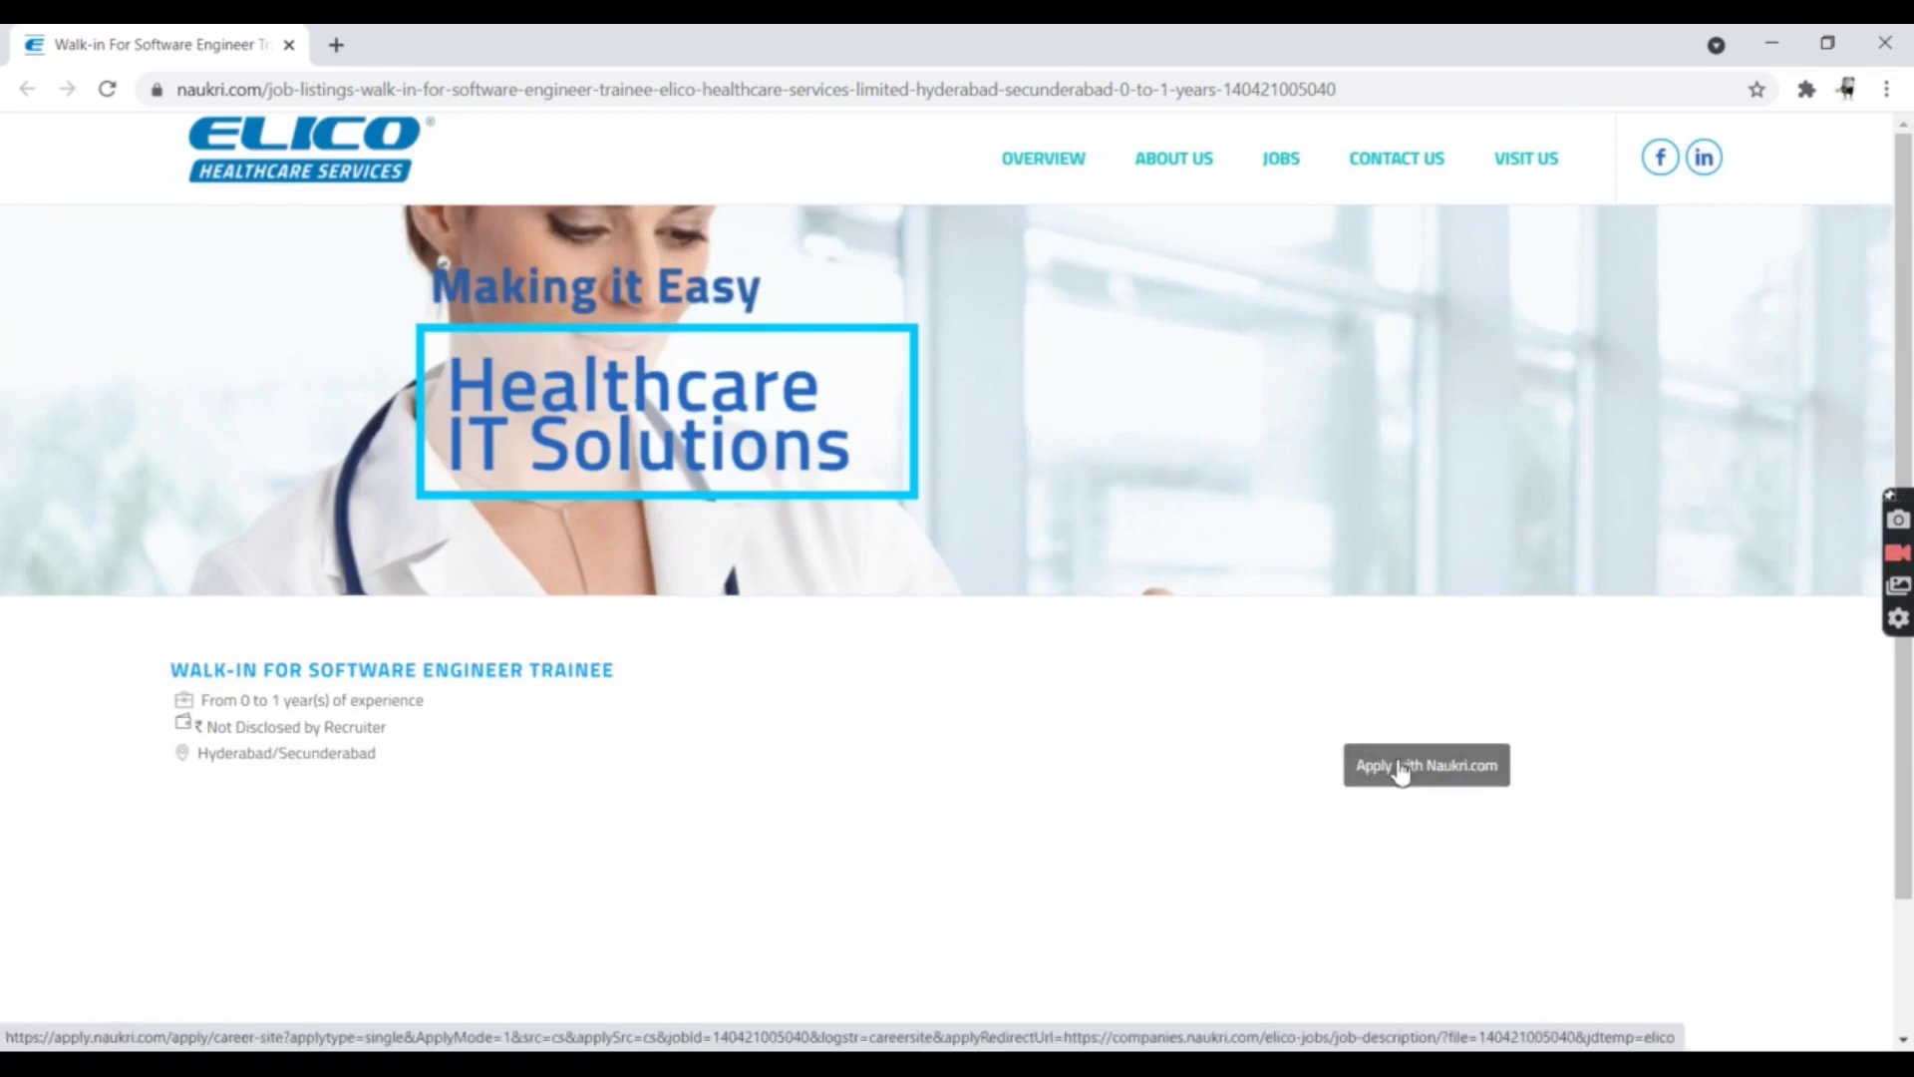
scroll(1064, 833, "down", 2)
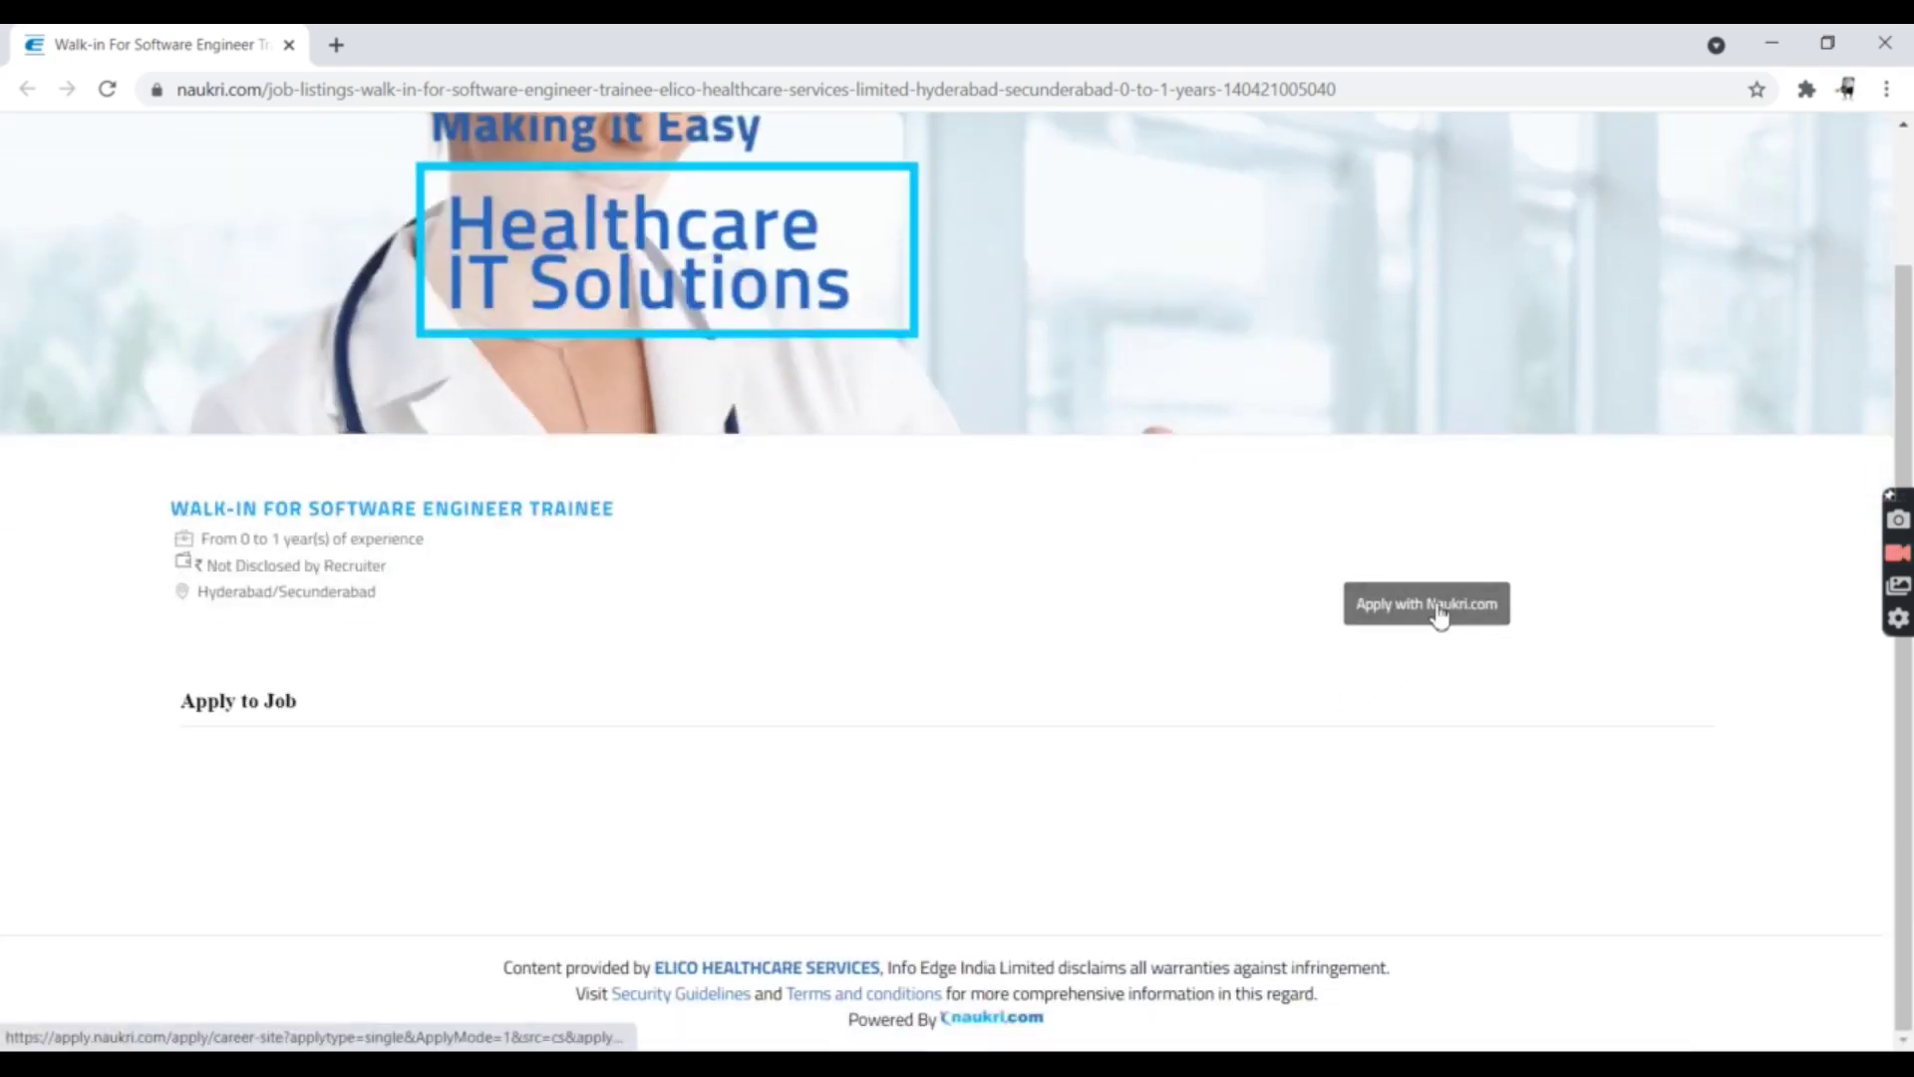
Choose to apply for the job using a Naukri.com profile
left_click(1438, 607)
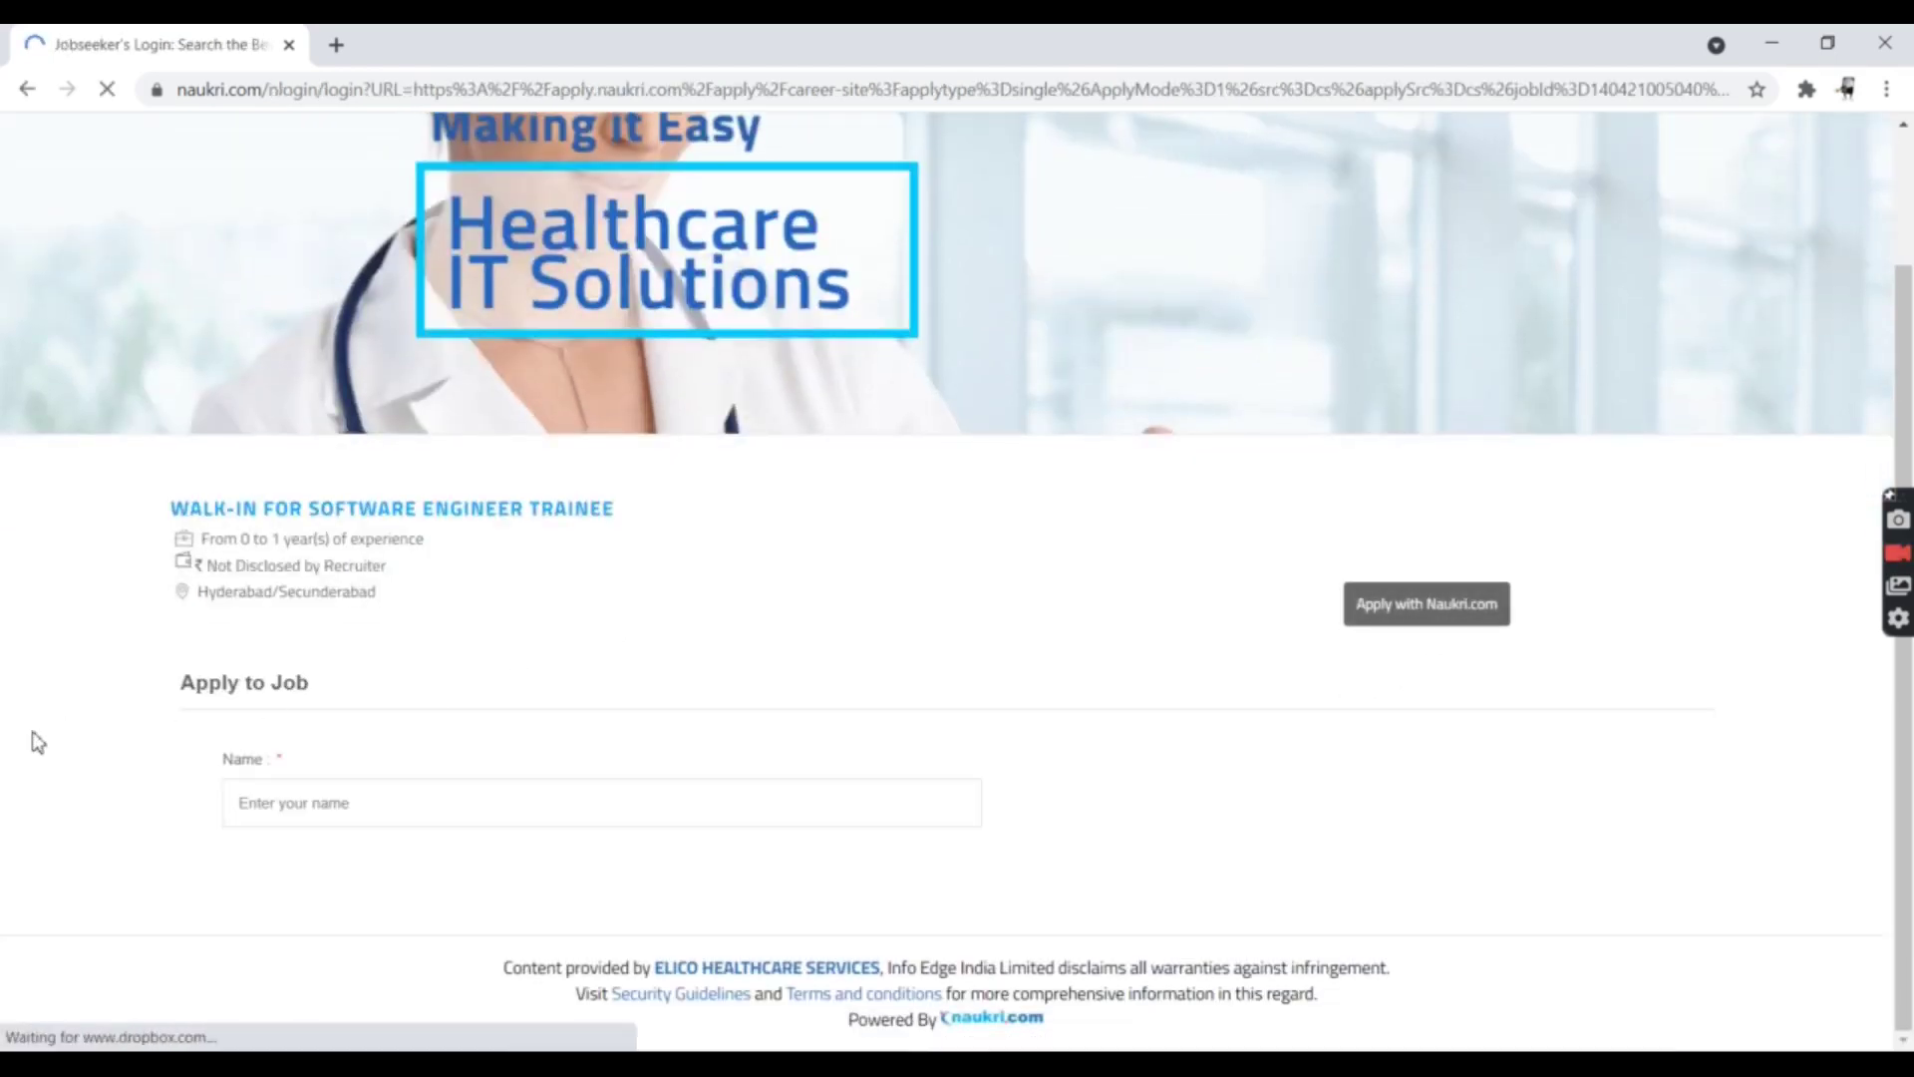